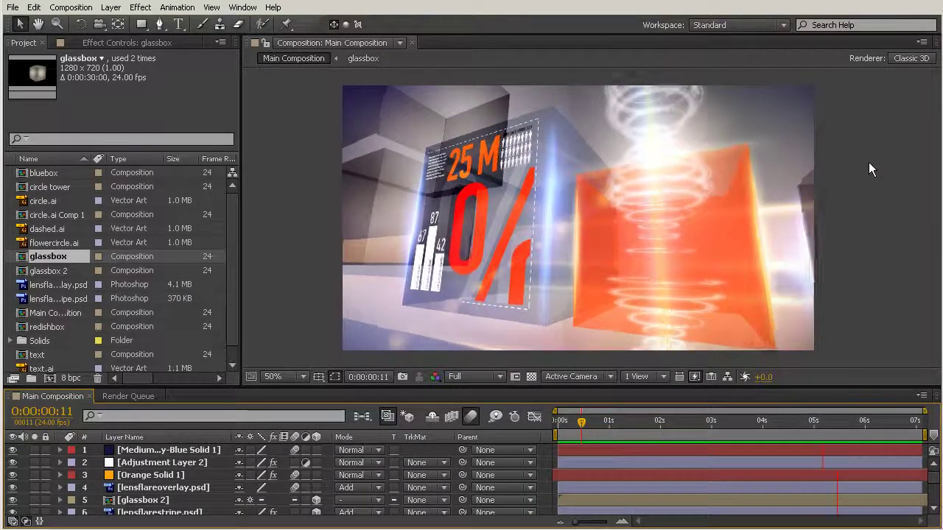
Stop the preview and examine the upper layers of Main Composition, from lensflareoverlay.psd down to circle tower, in an enlarged timeline
key("space")
left_click_drag(506, 389, 514, 245)
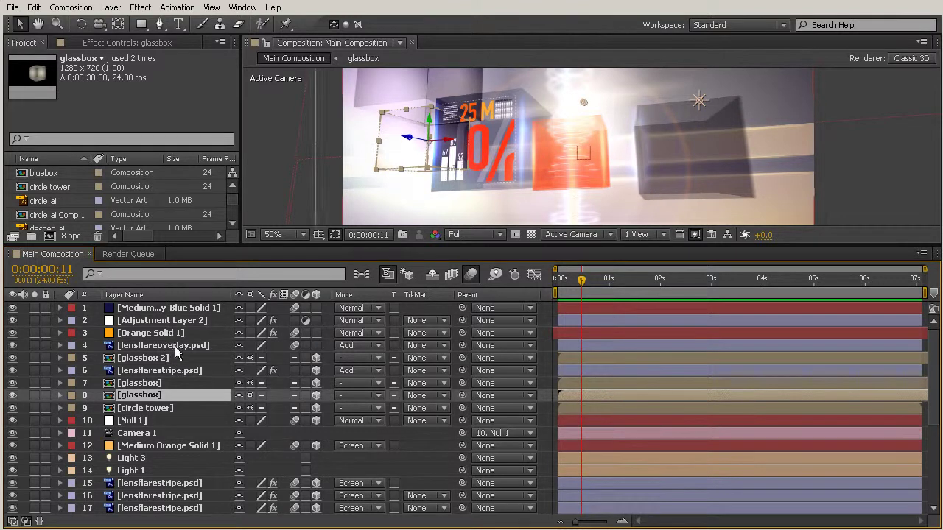
left_click(151, 347)
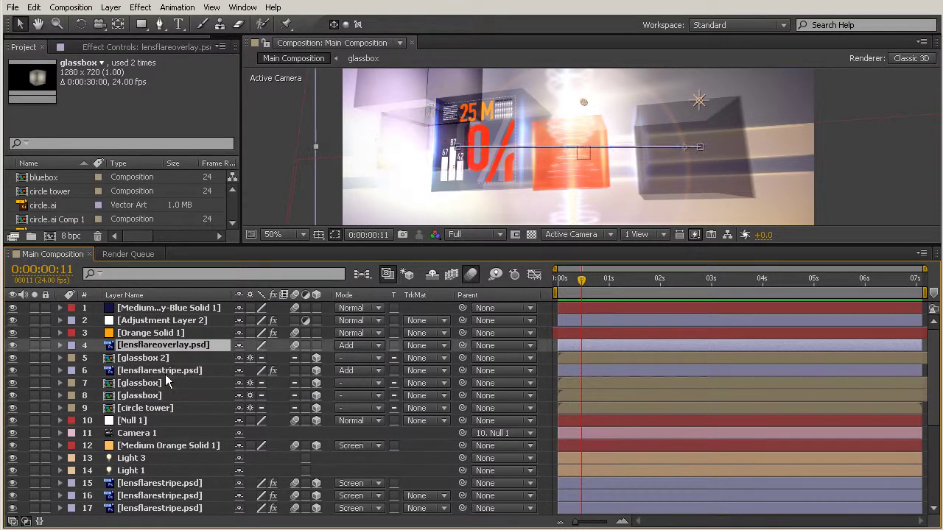
left_click(170, 372)
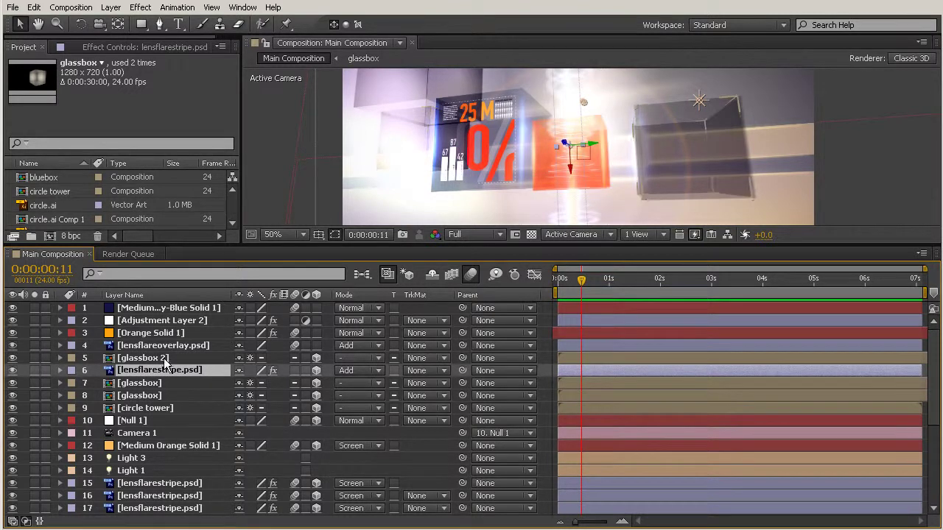
key("ctrl+Up")
key("ctrl+Down")
key("ctrl+Down")
key("ctrl+Down")
key("ctrl+Down")
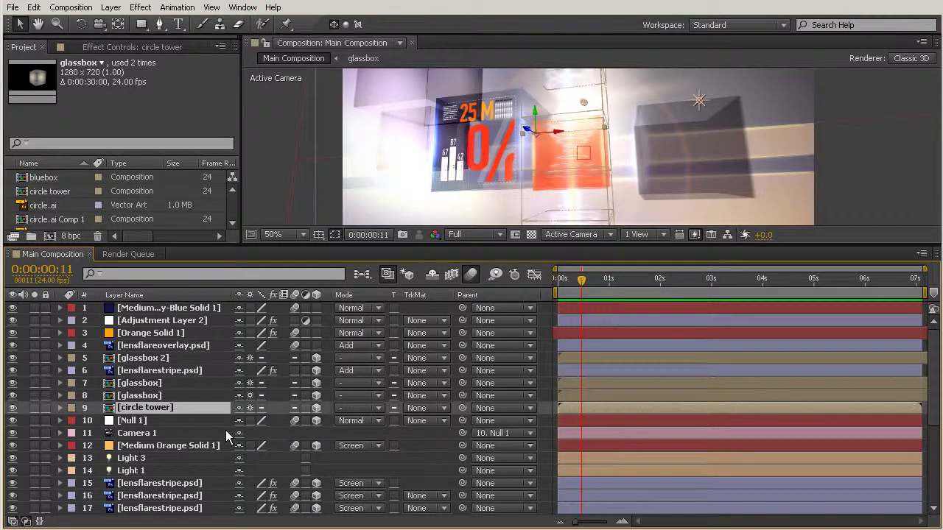
Examine the Light Gray Solid, bluebox and redishbox layers at the end of the layer stack
scroll(225, 430, "down", 5)
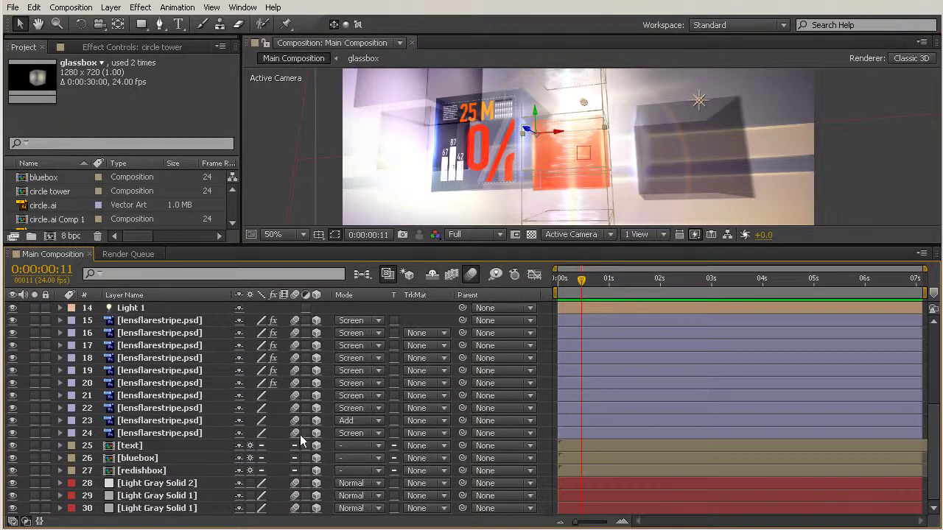
left_click(159, 484)
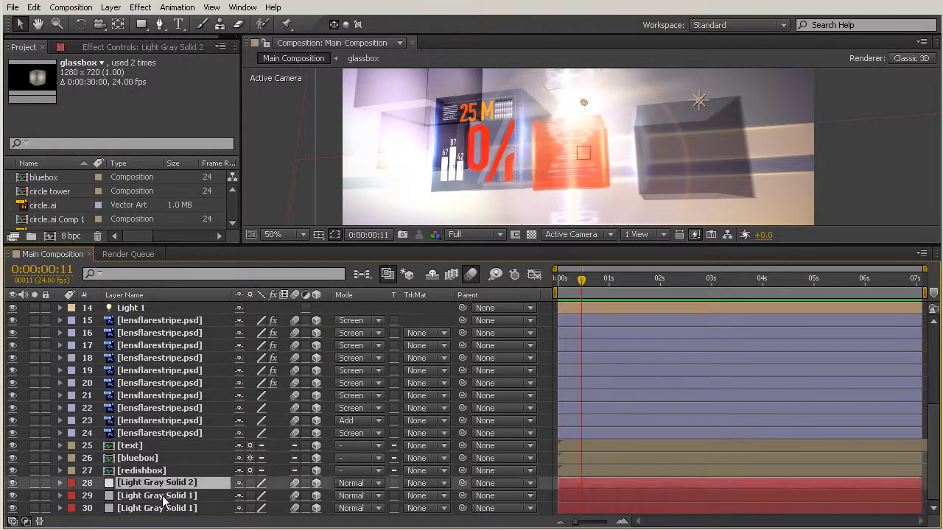
left_click(165, 499)
left_click(179, 509)
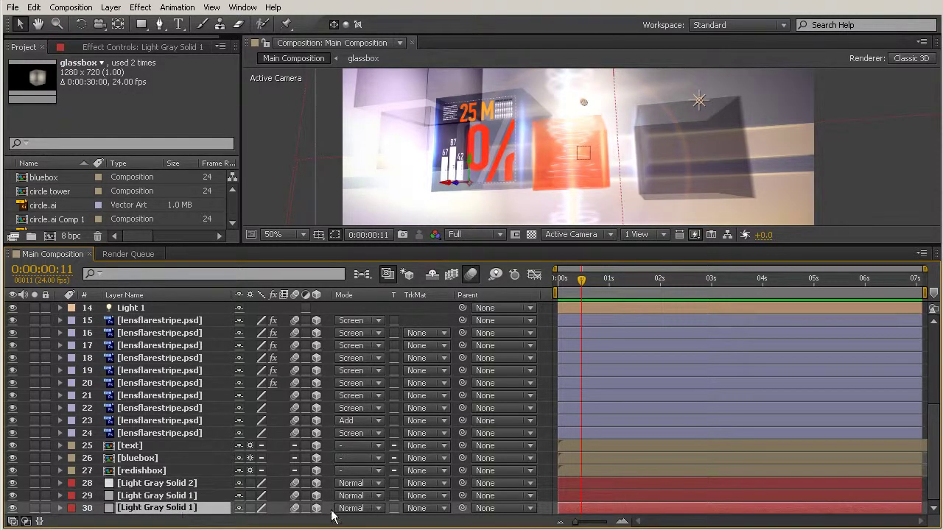
left_click(153, 460)
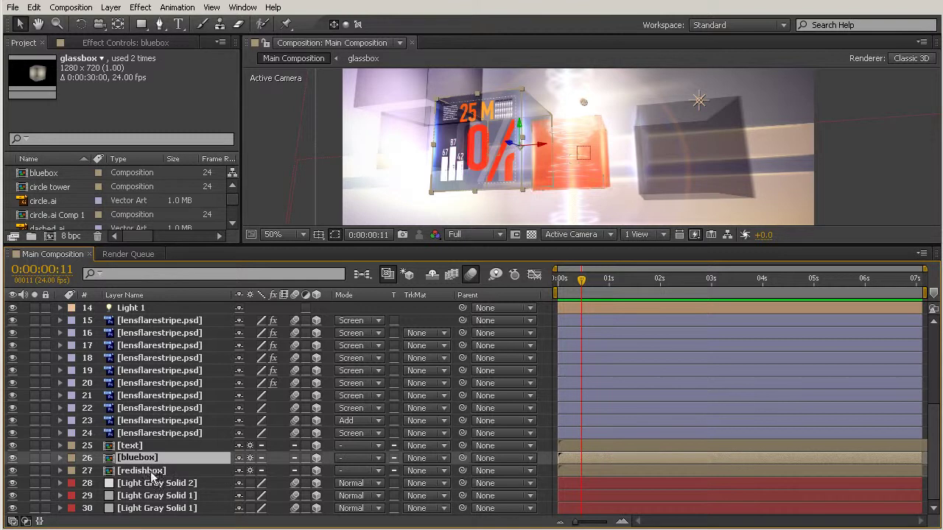
left_click(155, 472)
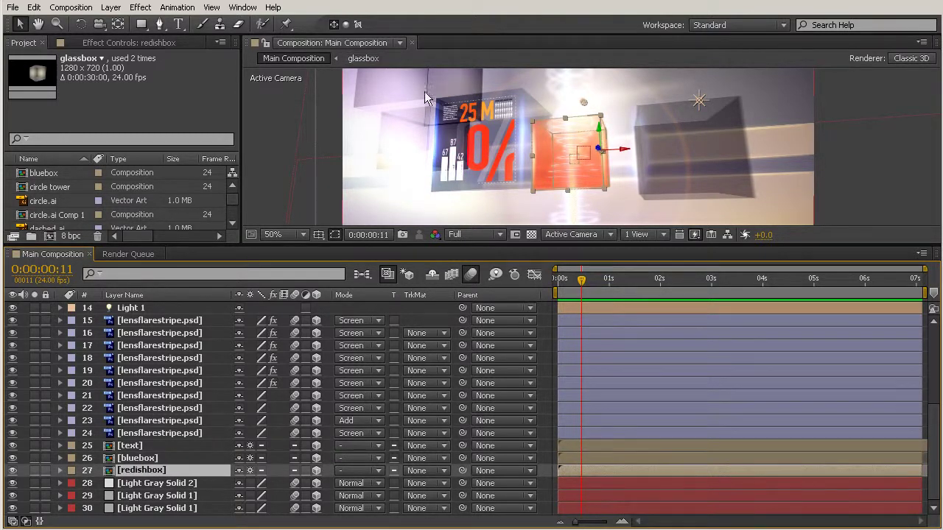
Examine the glassbox and circle tower layers against the scene, then enlarge the composition view
scroll(196, 418, "up", 5)
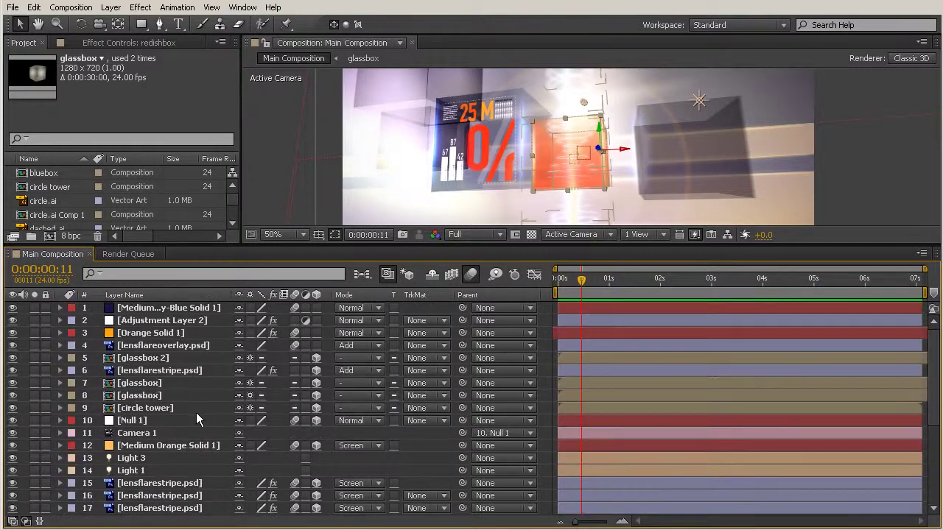
left_click(151, 383)
key("ctrl+Down")
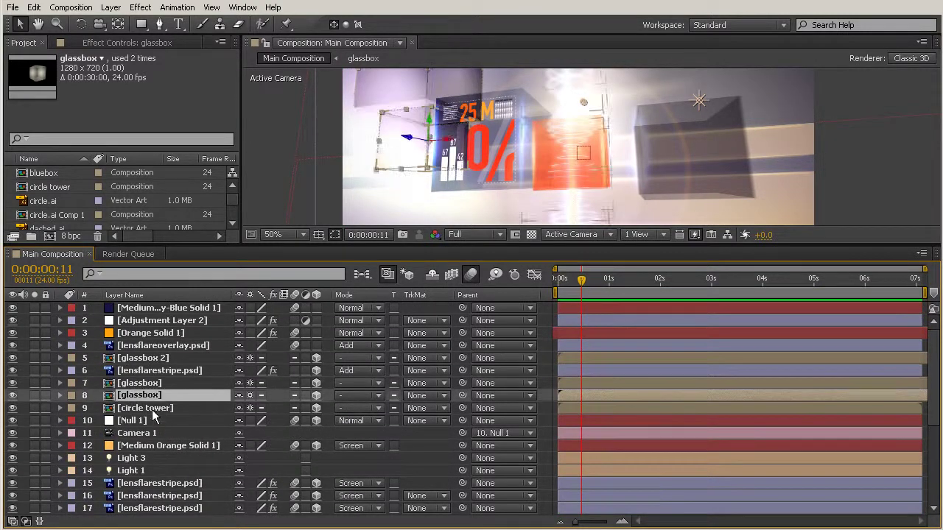
key("ctrl+Down")
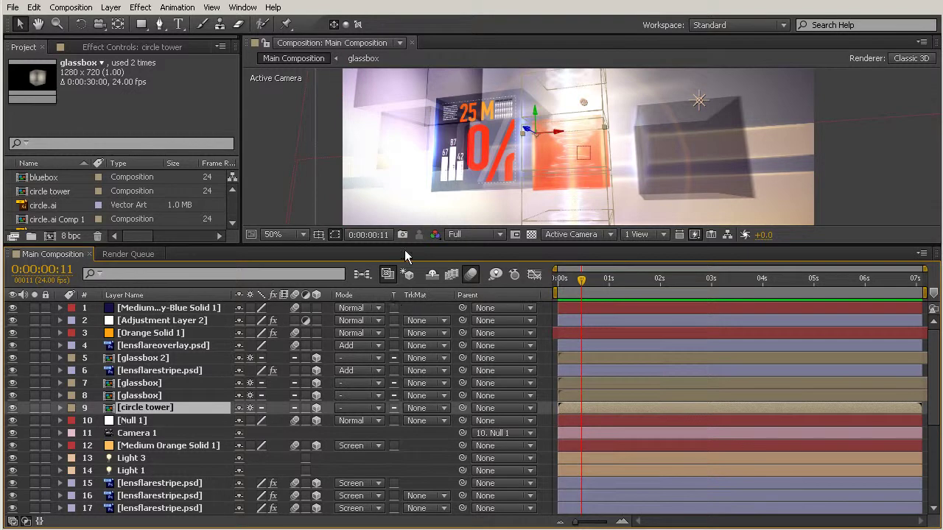
left_click_drag(402, 242, 420, 399)
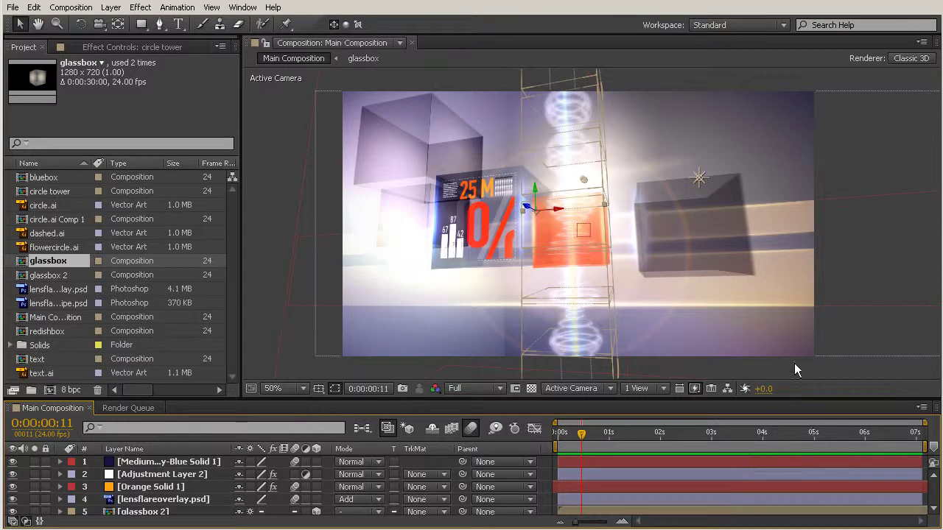
Look through the whole layer stack of Main Composition and restore the large composition view
left_click_drag(795, 398, 791, 217)
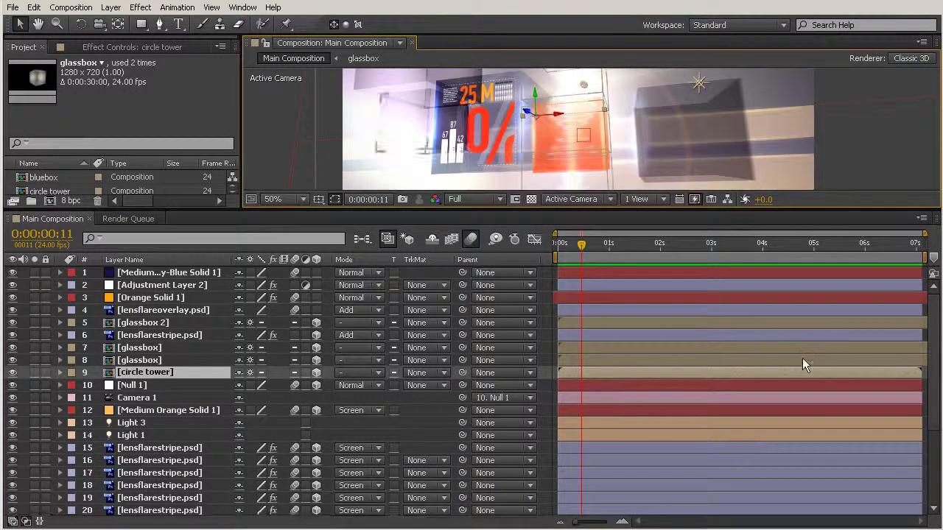
scroll(804, 359, "down", 5)
scroll(804, 360, "up", 5)
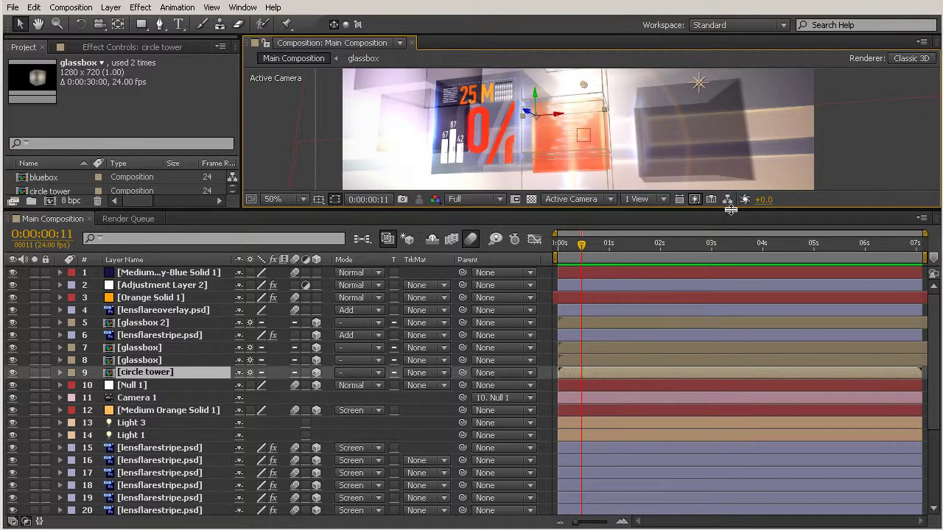
left_click_drag(813, 209, 817, 409)
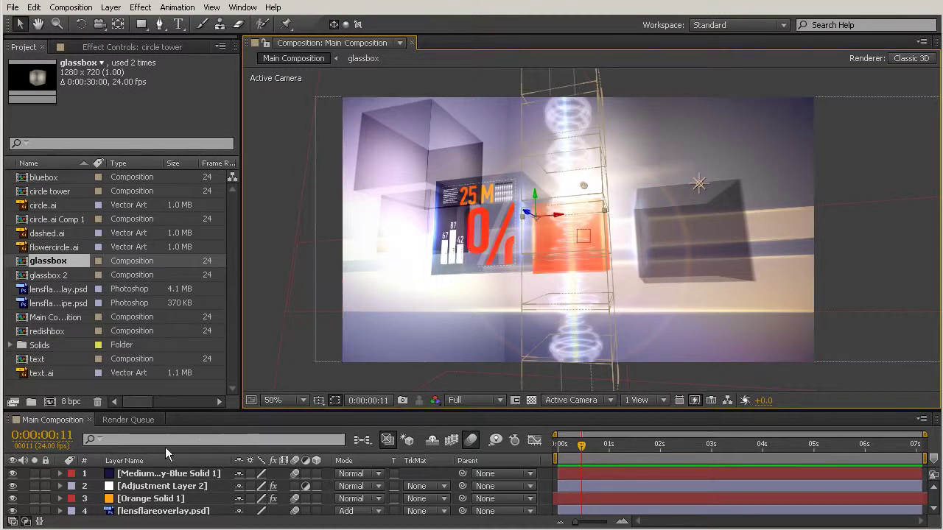
Create a new project folder, make the project list taller, and name the folder Graphics
left_click(160, 476)
right_click(72, 396)
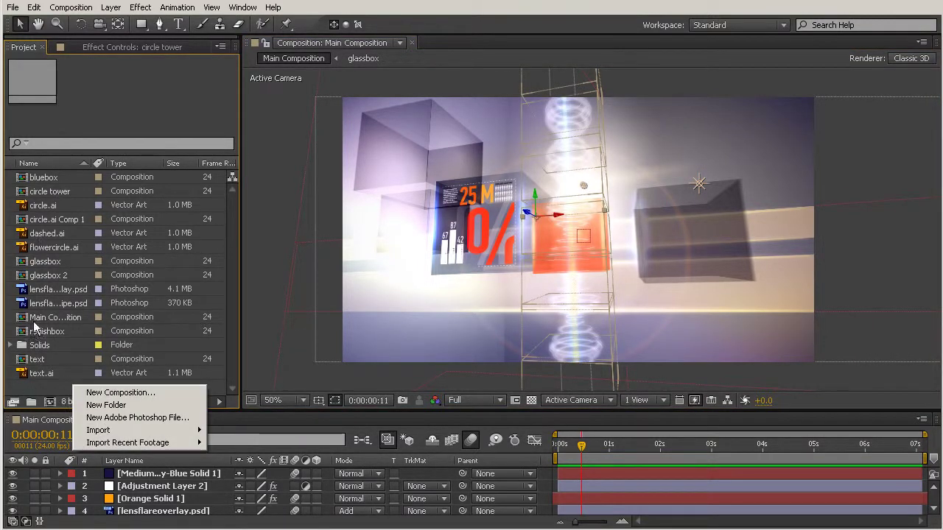
left_click(106, 406)
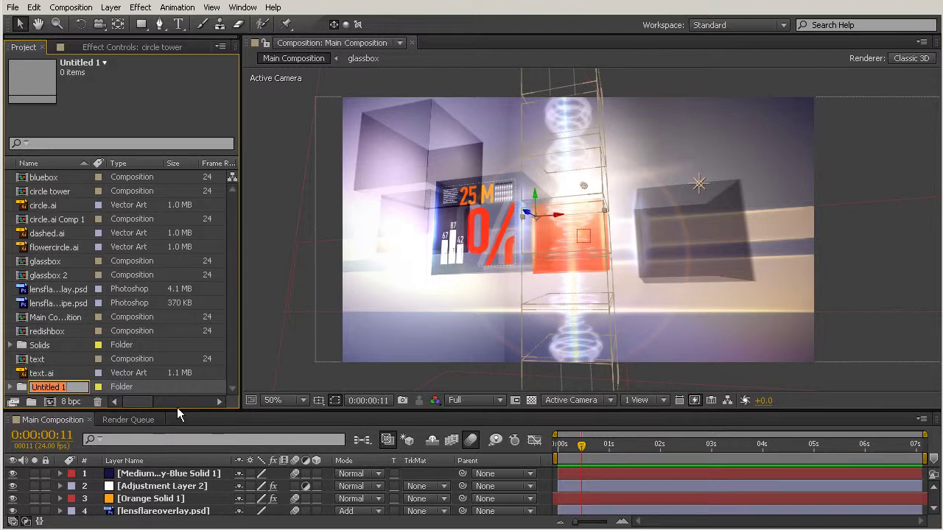
left_click_drag(180, 410, 180, 432)
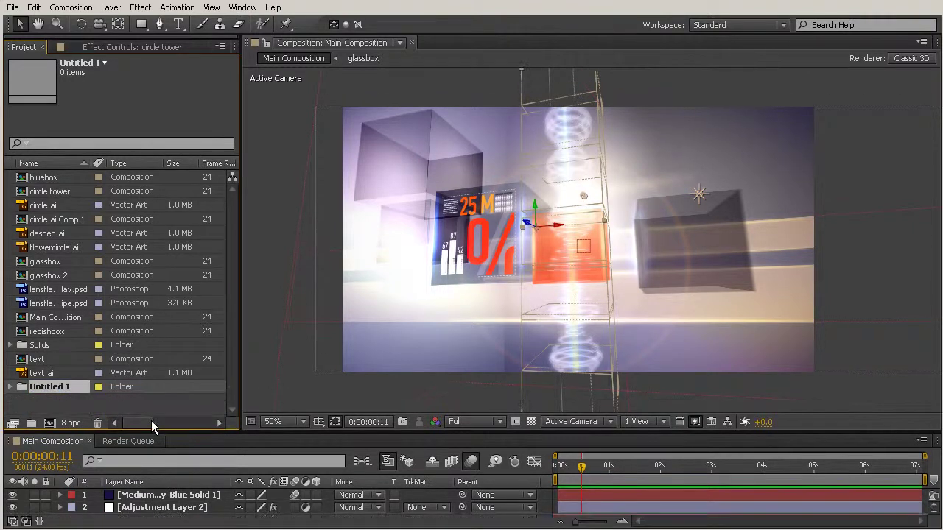
right_click(56, 387)
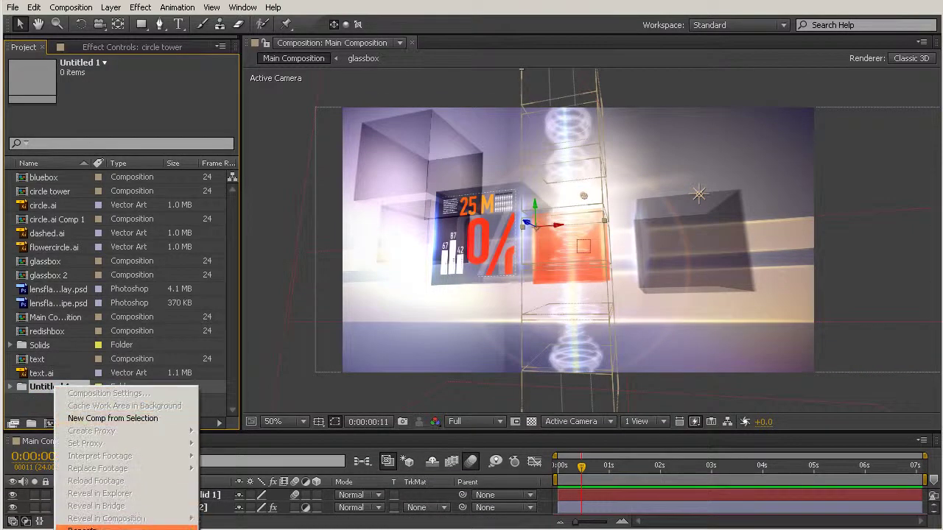
left_click(81, 528)
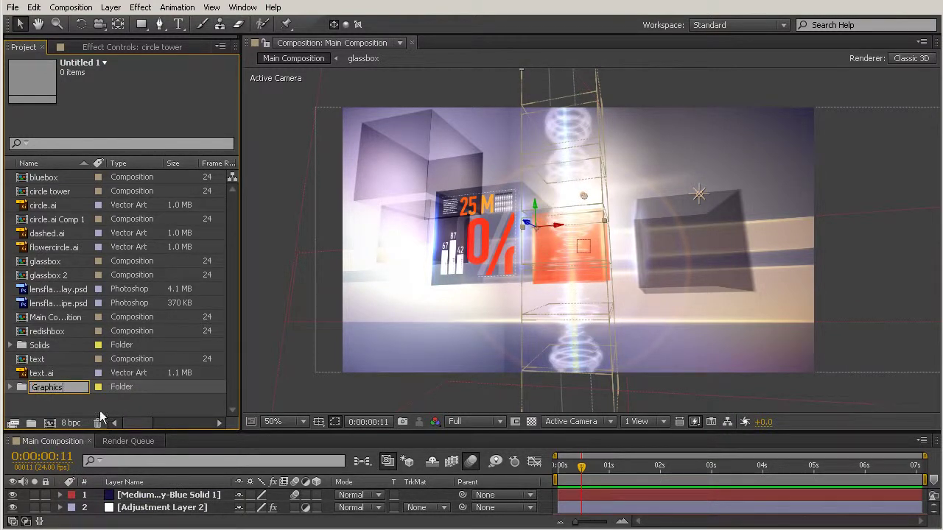
type("Graphics")
left_click(101, 415)
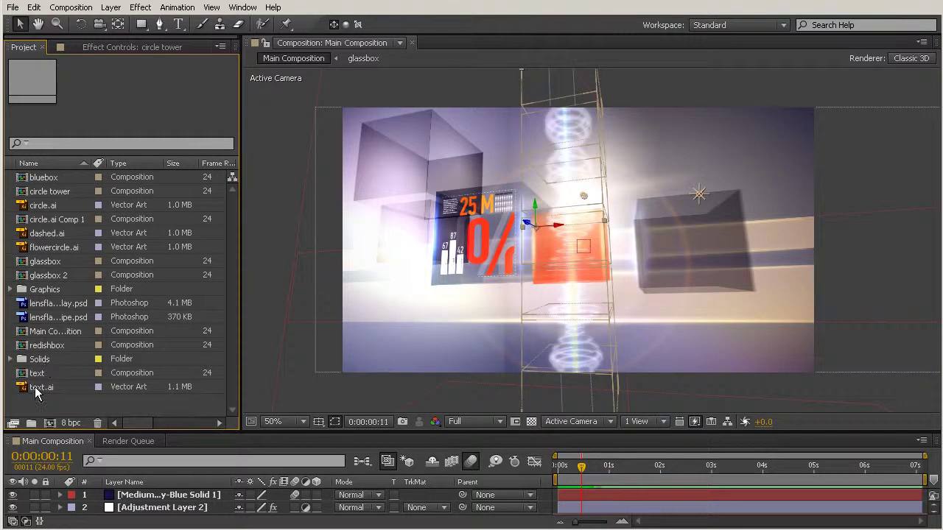
Move circle.ai, dashed.ai, flowercircle.ai, text.ai, lensflareoverlay.psd and lensflarestripe.psd into the Graphics folder
left_click(36, 390)
left_click(41, 317, "ctrl")
left_click(39, 303, "ctrl")
left_click(51, 248, "ctrl")
left_click(50, 233, "ctrl")
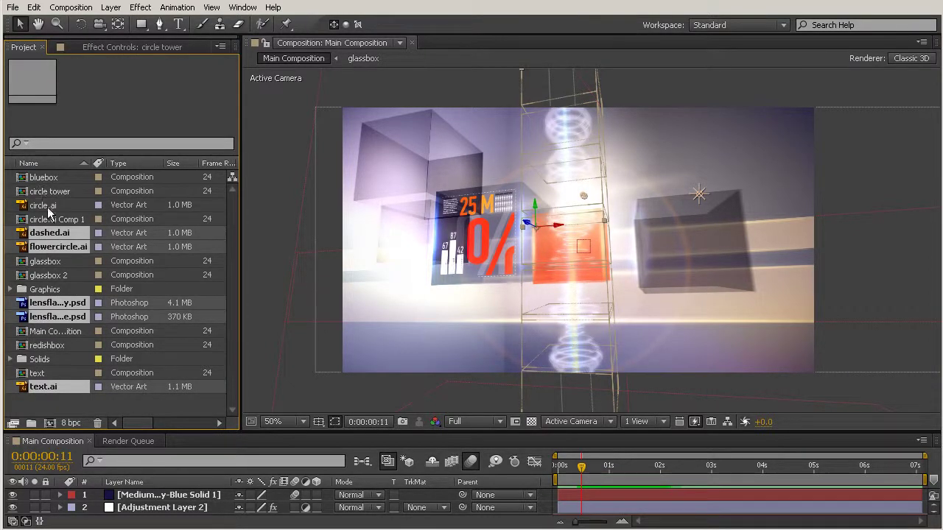
left_click(50, 206, "ctrl")
left_click_drag(93, 302, 45, 290)
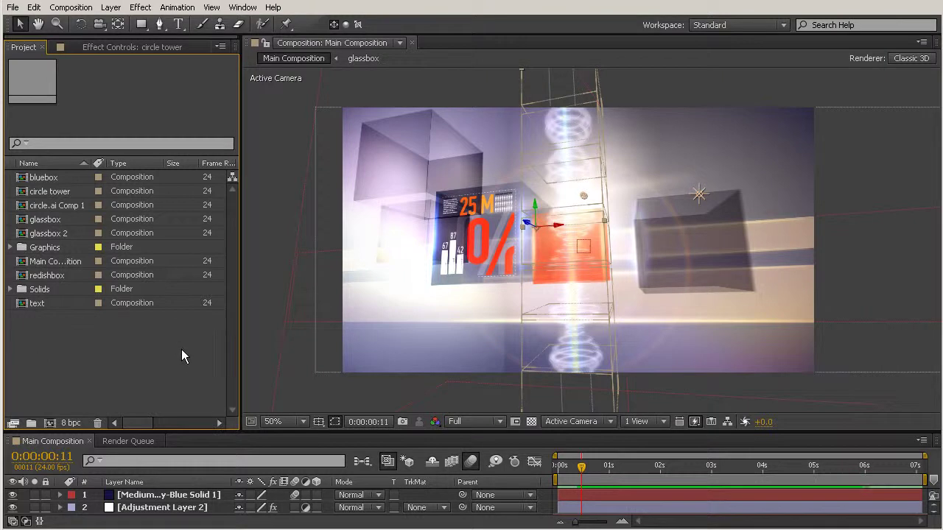
Create another project folder named Compositions
right_click(66, 344)
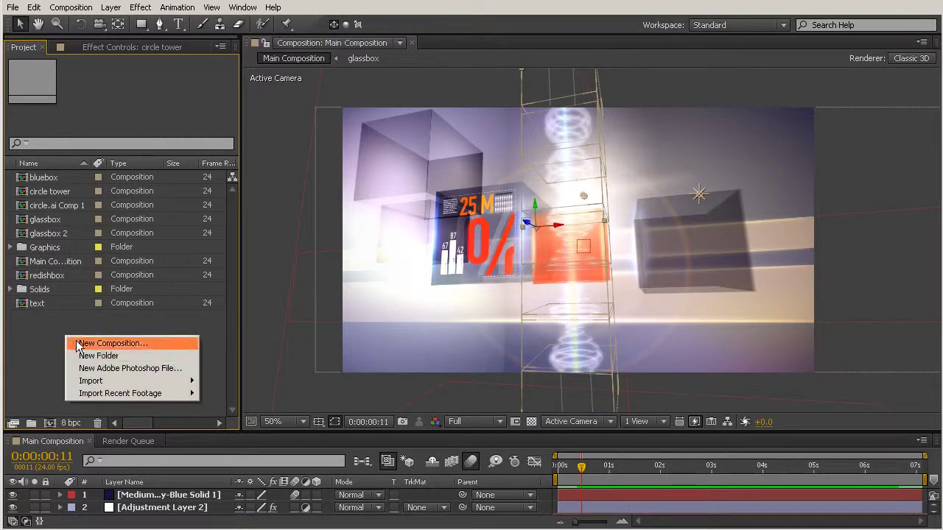
left_click(100, 357)
type("Compositions")
left_click(70, 361)
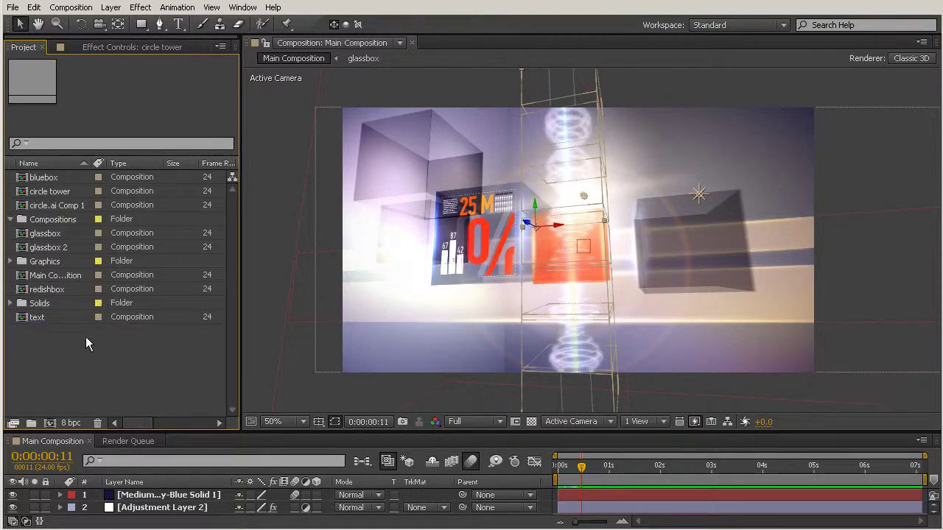
Move all eight compositions, from bluebox and circle tower to redishbox and text, including Main Composition, into the Compositions folder
left_click(48, 178)
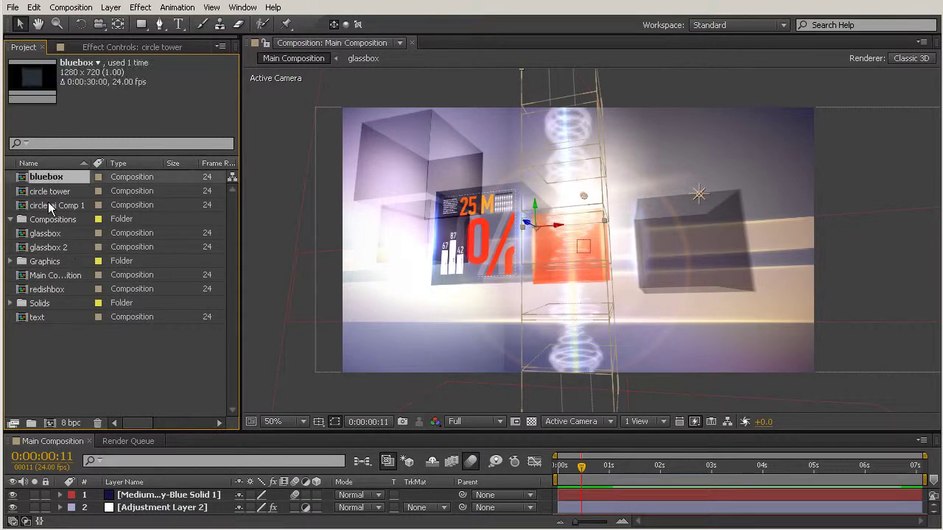
left_click(50, 205, "shift")
left_click(47, 234, "ctrl")
left_click(47, 248, "ctrl")
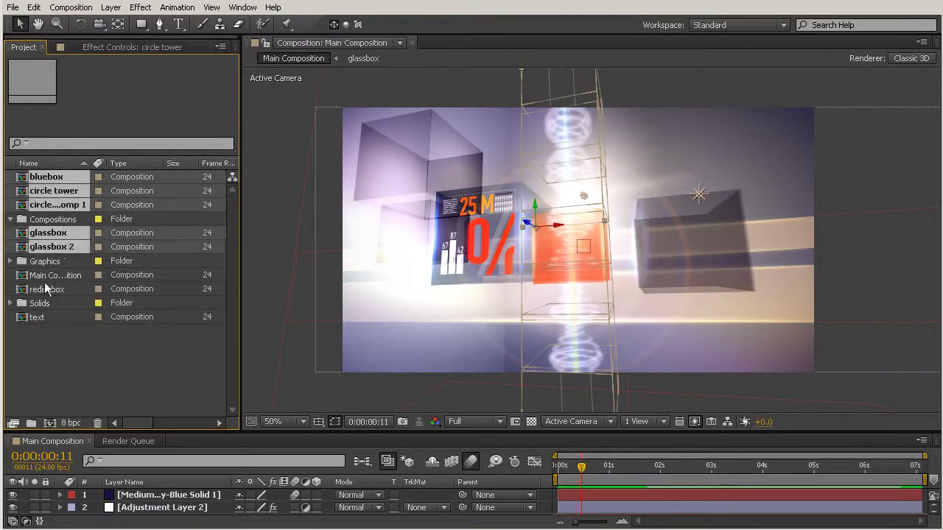
left_click(48, 276, "ctrl")
left_click(44, 290, "ctrl")
left_click(39, 318, "ctrl")
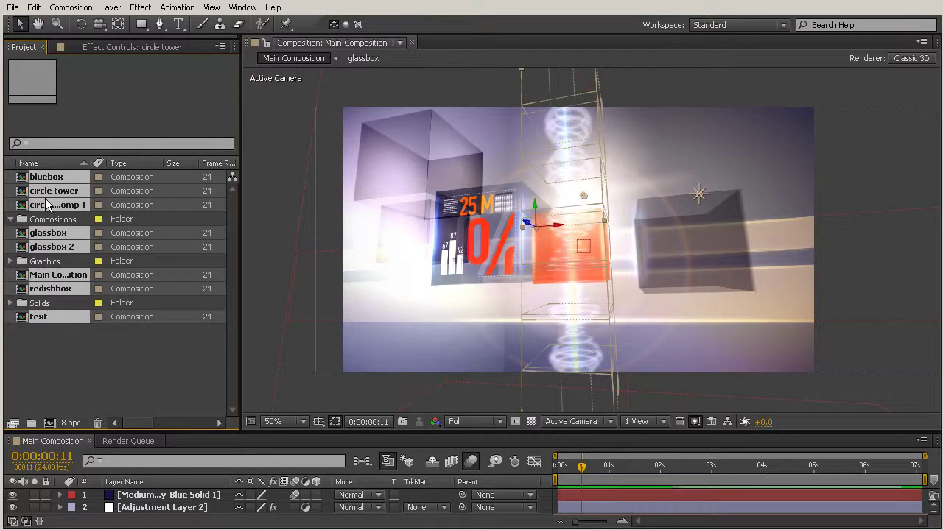
left_click_drag(49, 207, 53, 221)
left_click(138, 363)
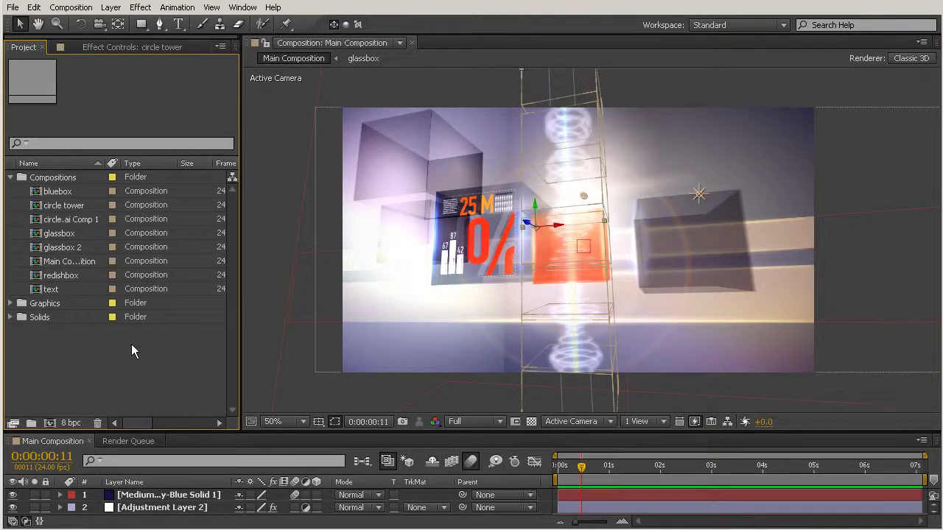
Select Main Composition in the expanded Compositions folder and widen the Name column to fit its full name
left_click(78, 262)
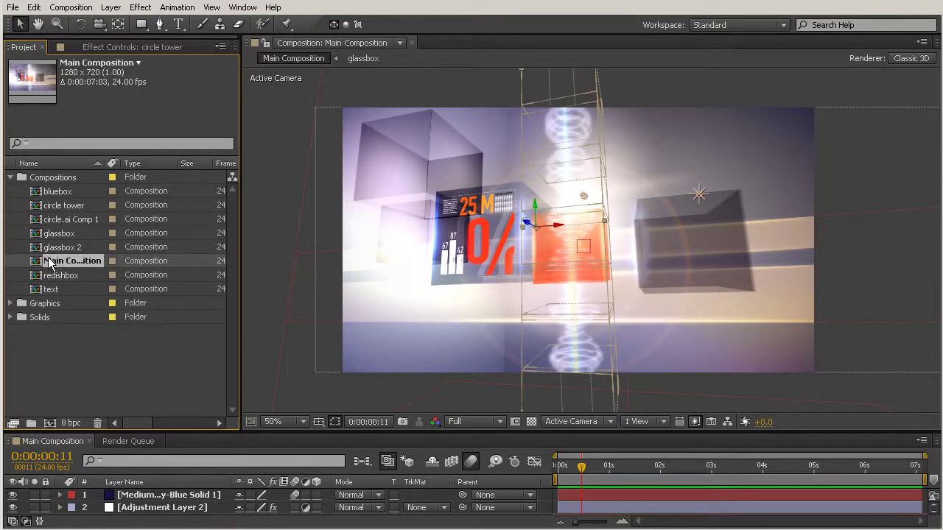
left_click(118, 357)
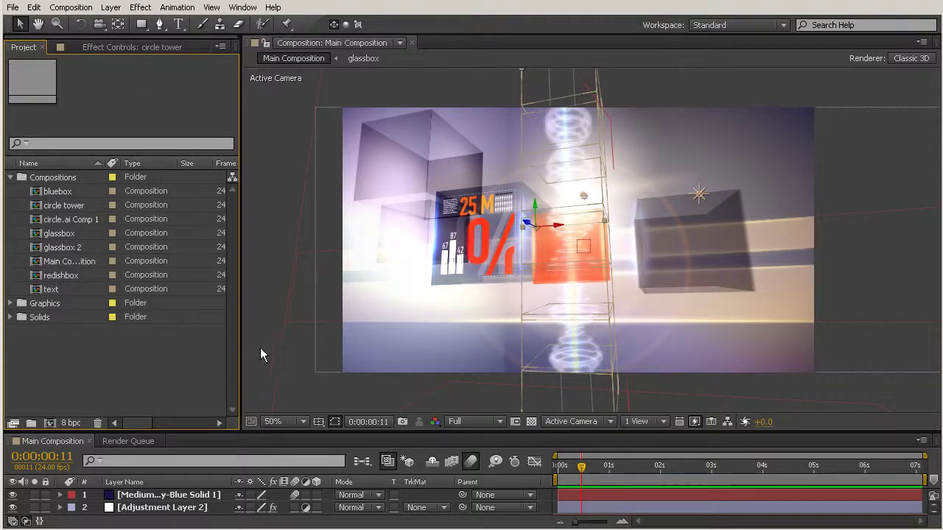
left_click(10, 177)
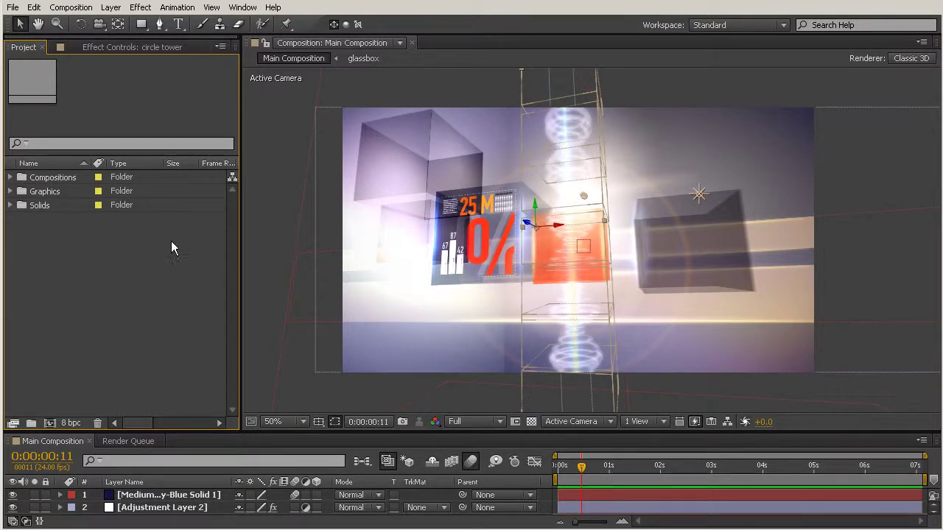
left_click(11, 178)
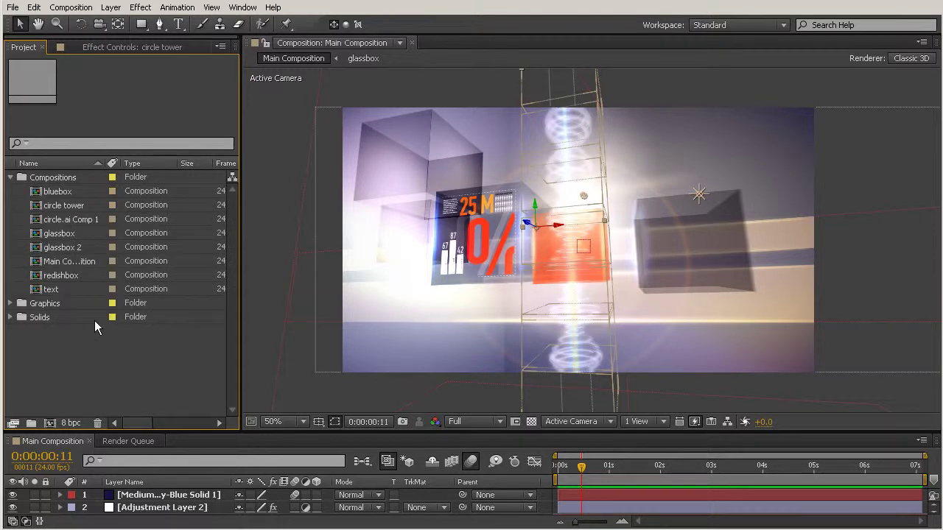
left_click(83, 262)
left_click_drag(121, 163, 145, 162)
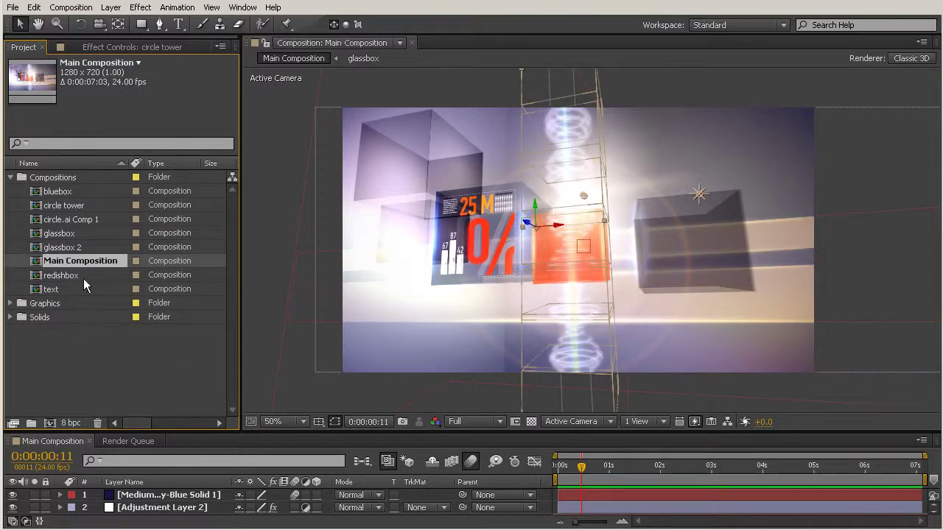
Rename Main Composition as *Main Composition in the project and collapse the Compositions folder
right_click(51, 267)
left_click(81, 407)
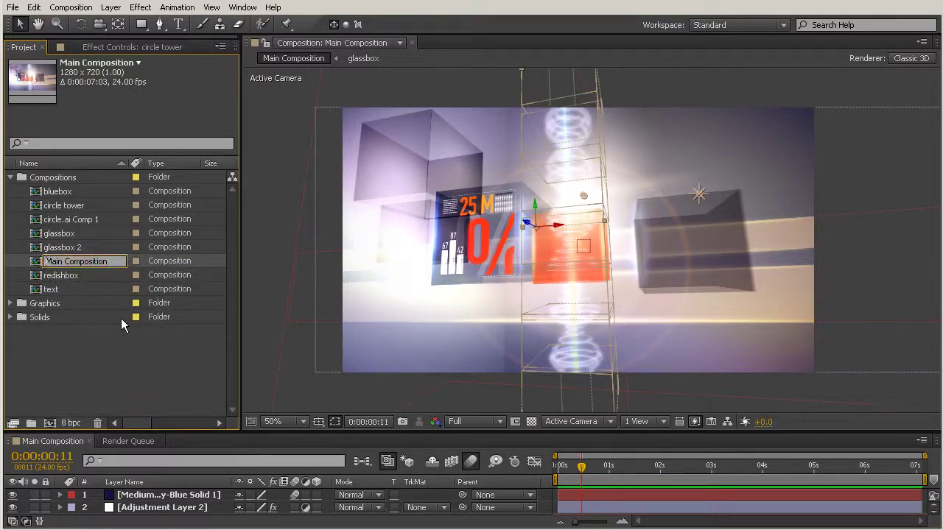
type("*")
left_click(153, 332)
left_click(64, 193)
left_click(143, 386)
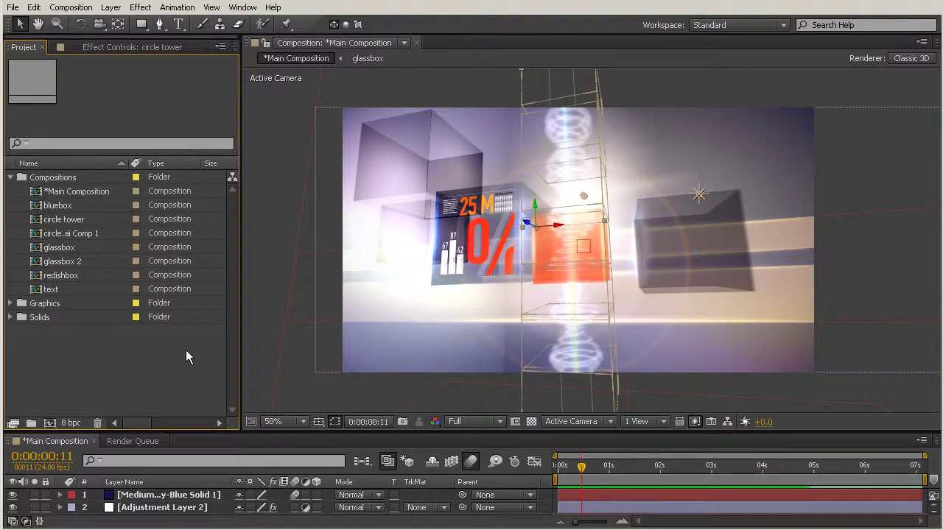
left_click(77, 190)
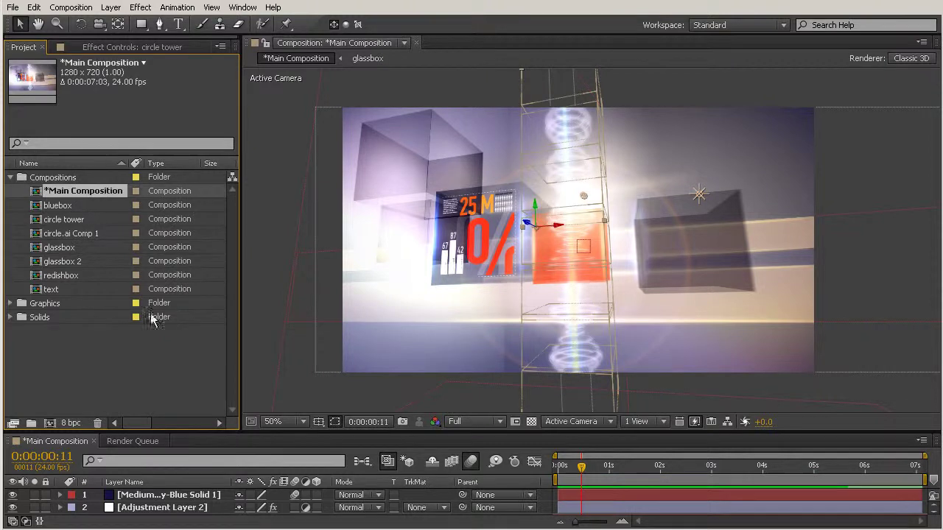
left_click(166, 366)
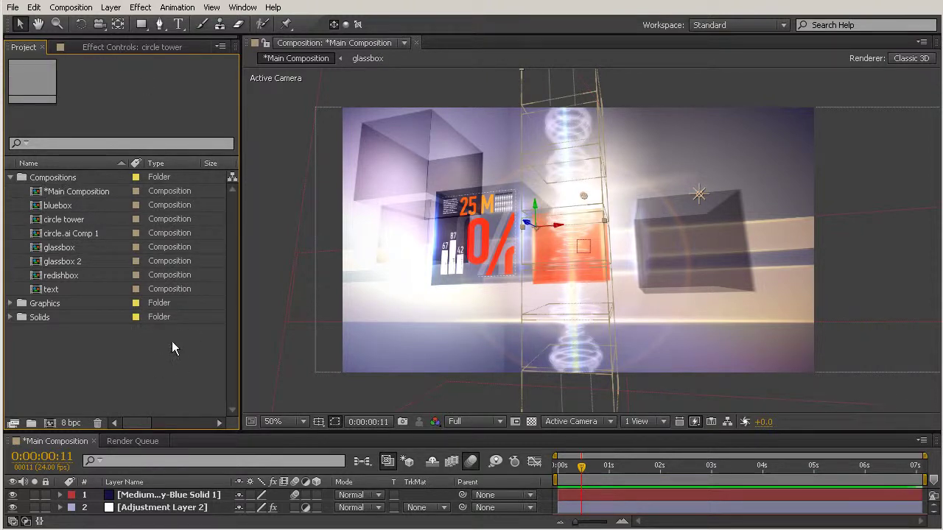
left_click(11, 178)
Enlarge the timeline to examine the full layer stack of *Main Composition and select lensflarestripe.psd layer 15
left_click_drag(321, 433, 316, 196)
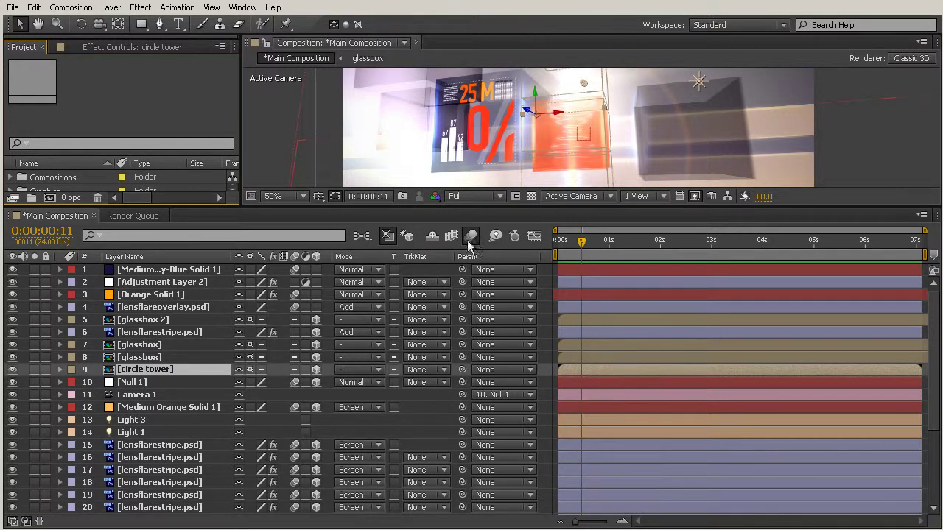
scroll(167, 357, "down", 5)
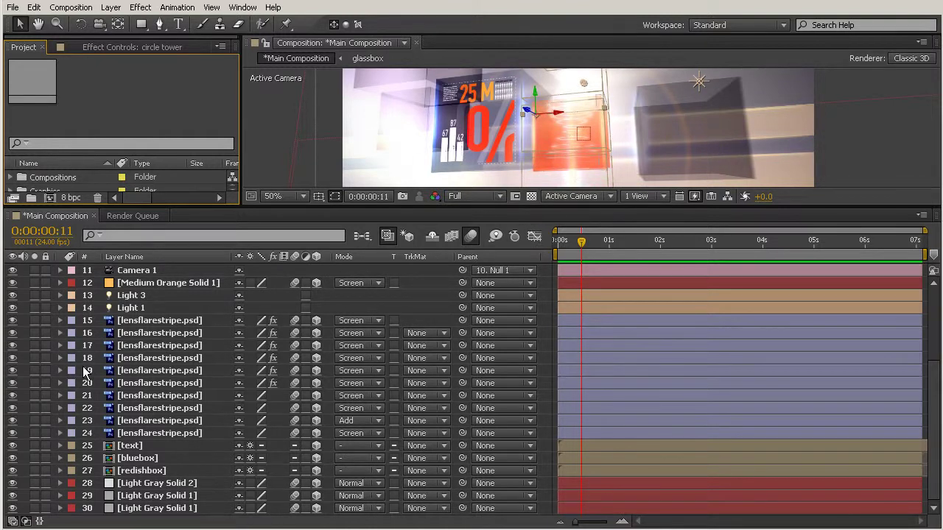
left_click_drag(315, 205, 322, 105)
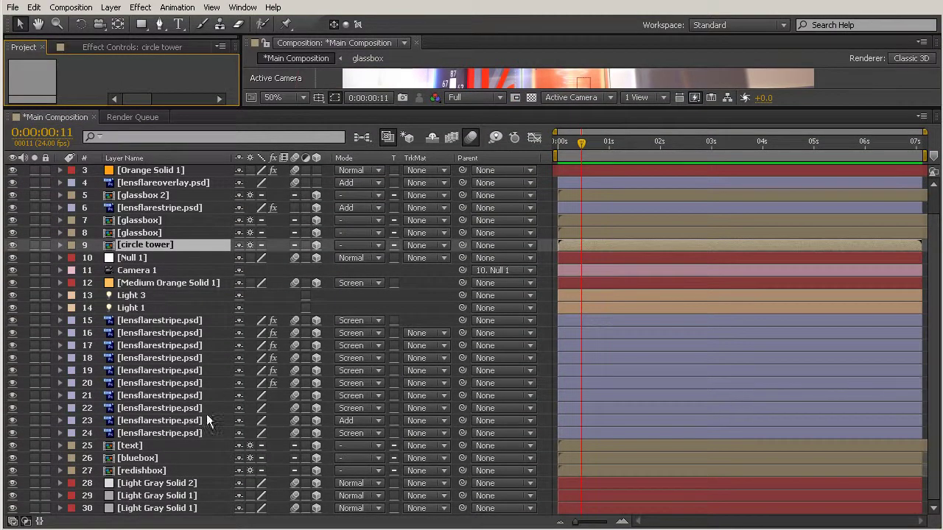
left_click(157, 321)
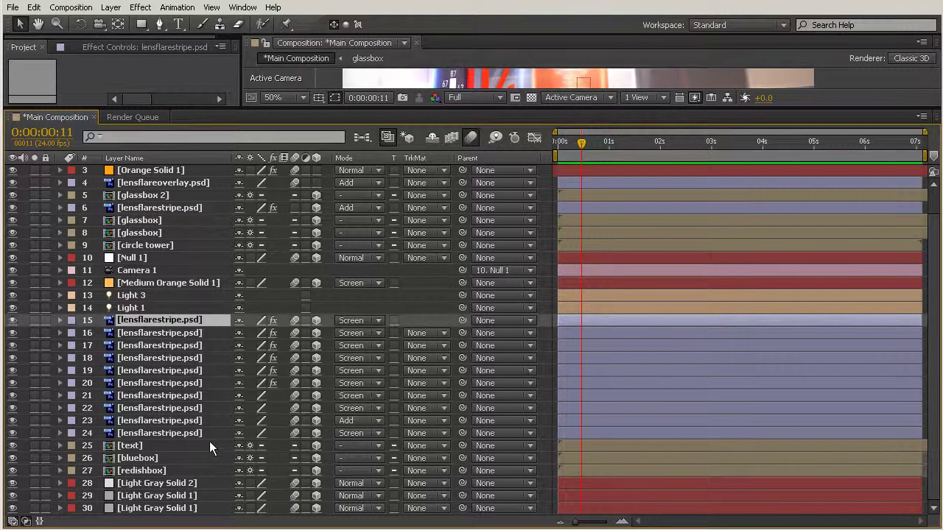
scroll(180, 372, "up", 1)
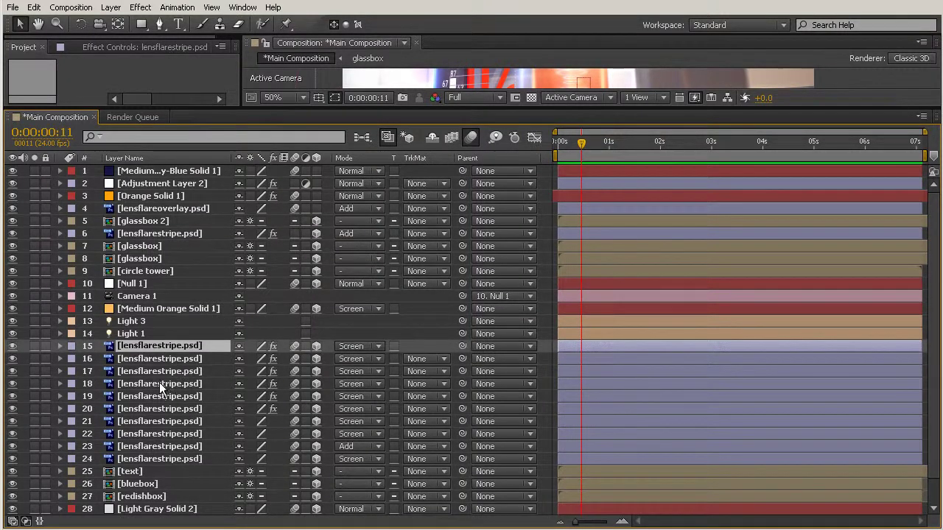
Try moving lensflarestripe.psd layer 18 directly above the glassbox 2 layer, and undo the move
left_click(164, 384)
left_click_drag(156, 279, 168, 221)
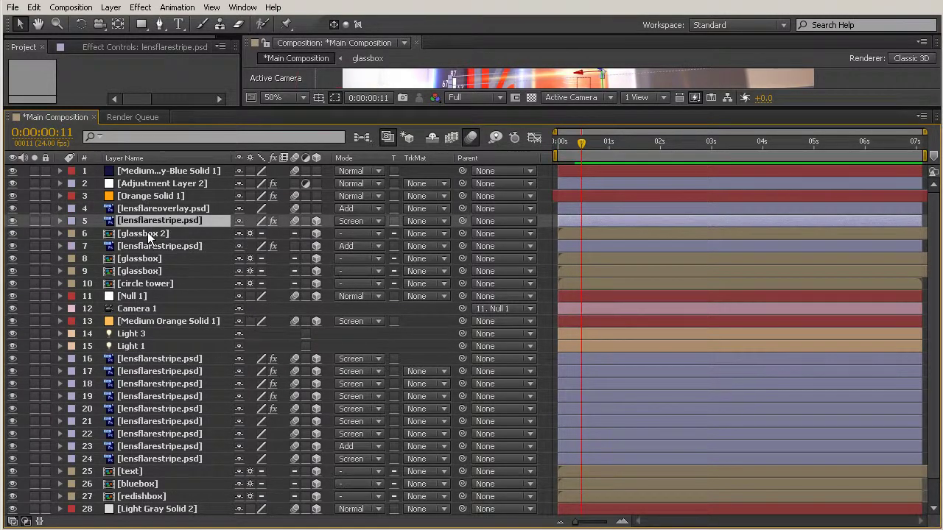
left_click(68, 251)
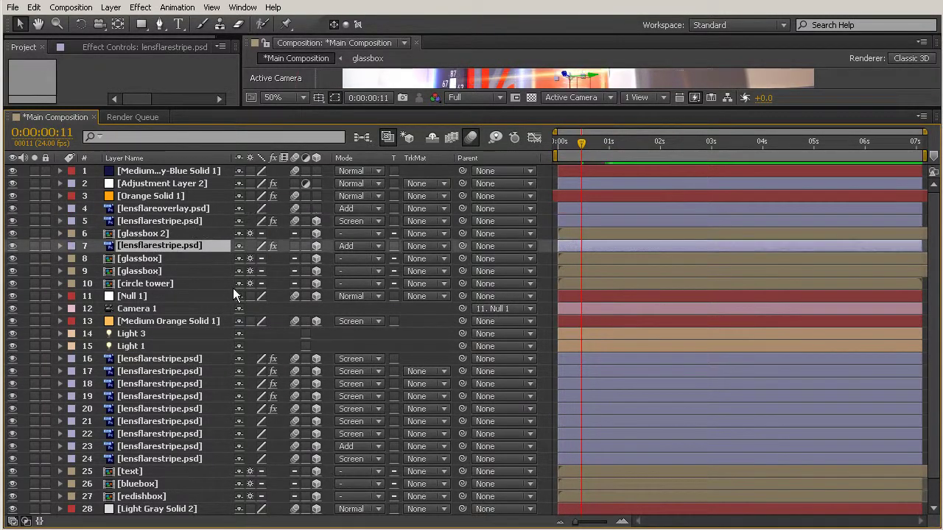
key("ctrl+z")
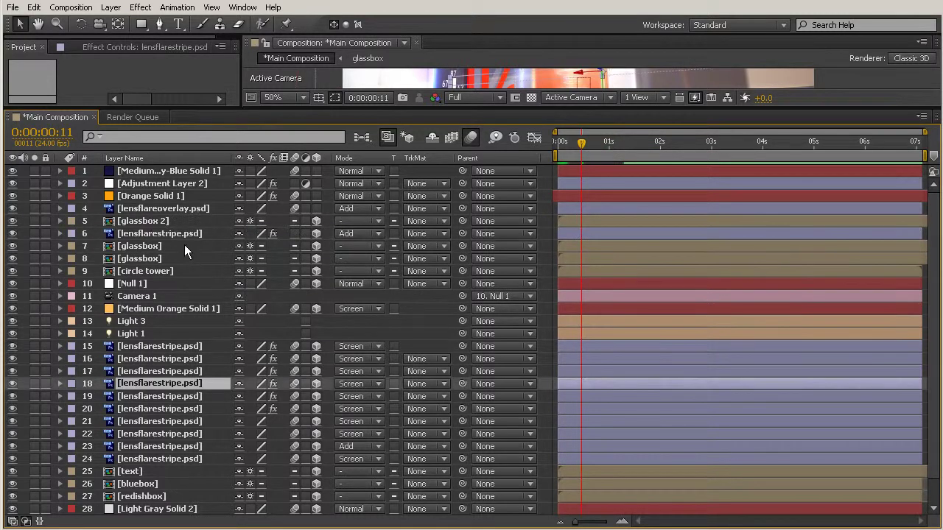
Toggle the visibility of lensflarestripe.psd layer 6 off and on to examine its effect in the composition view
left_click(162, 234)
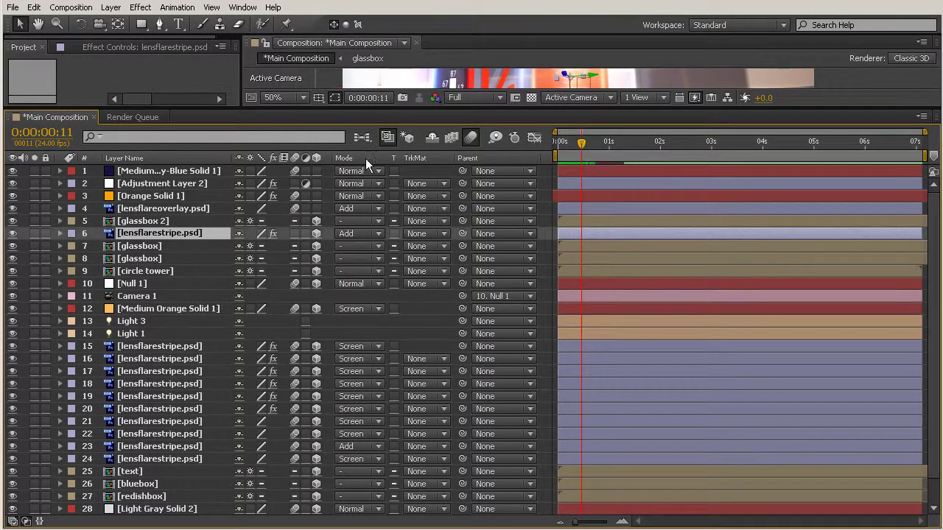
left_click_drag(676, 110, 681, 313)
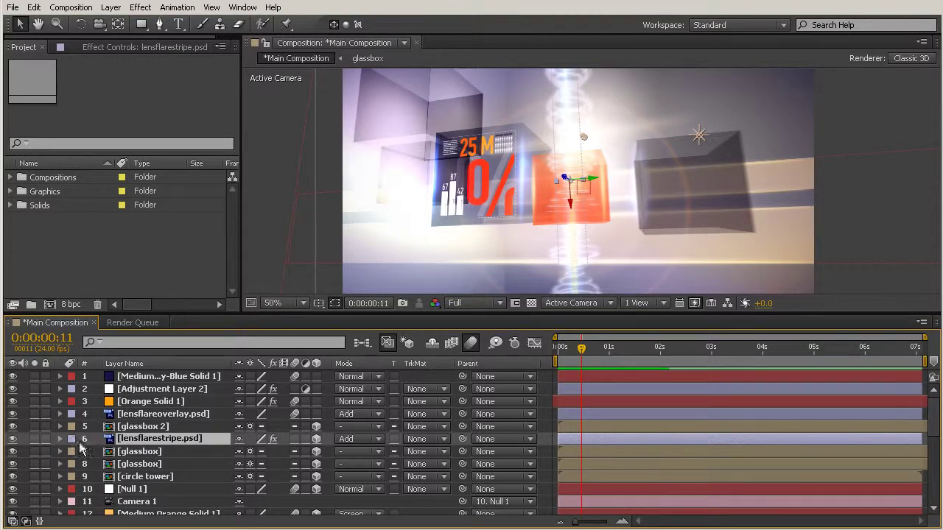
left_click(12, 440)
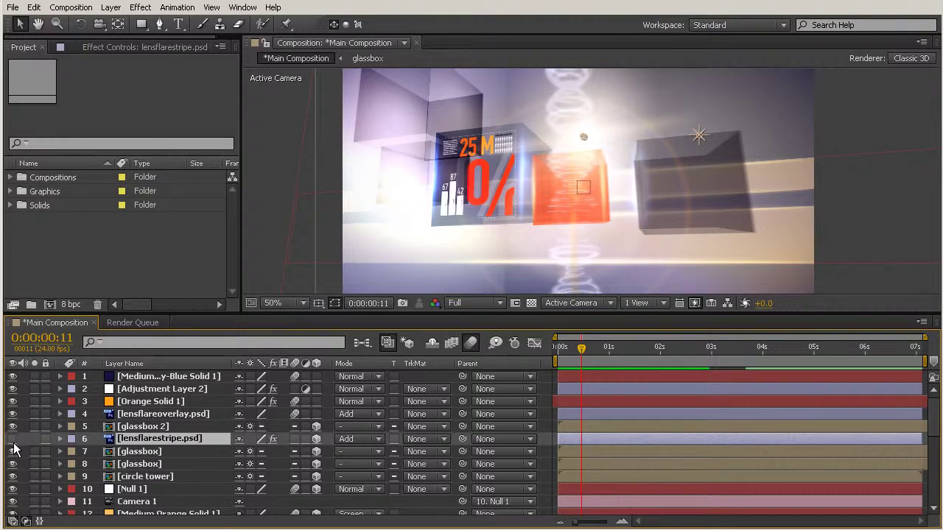
left_click(12, 440)
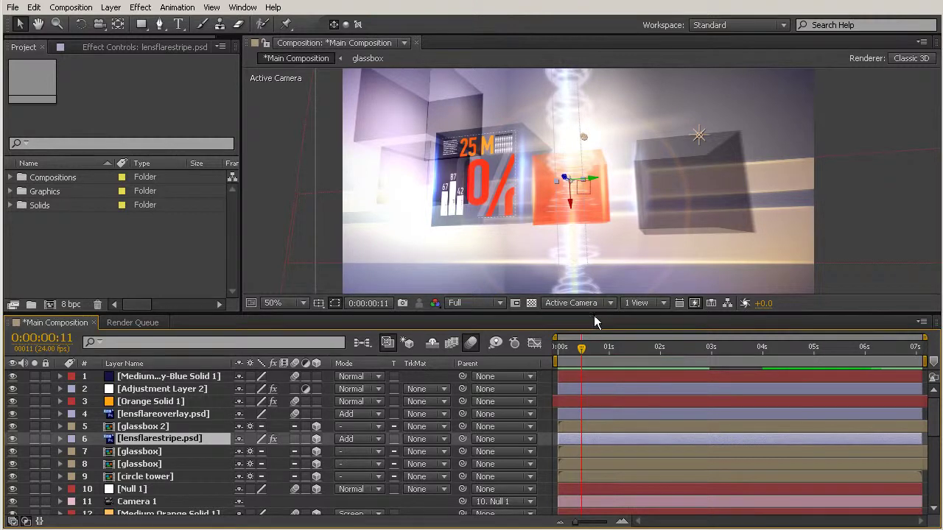
Toggle the visibility of lensflarestripe.psd layer 15 repeatedly and examine where its flare sits in the enlarged composition view
left_click_drag(593, 316, 589, 226)
left_click(176, 462)
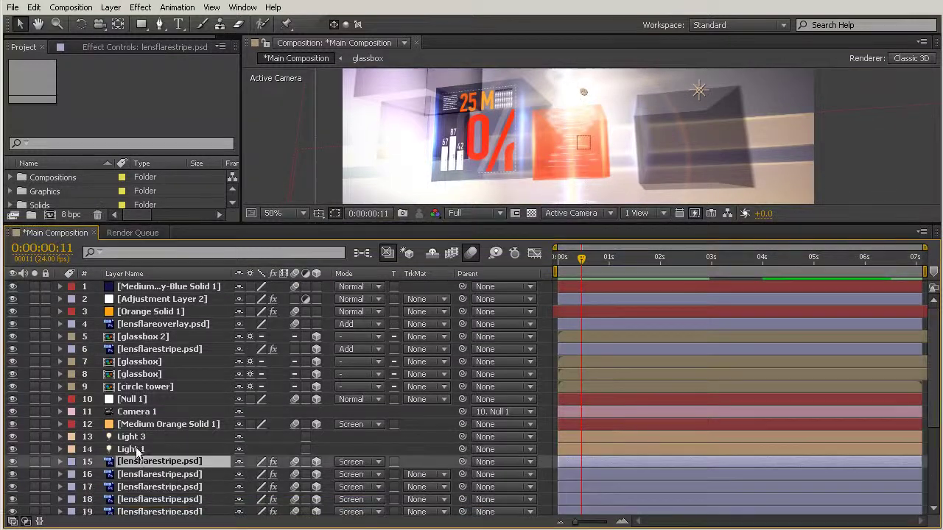
left_click(13, 462)
left_click(13, 462)
left_click(13, 462)
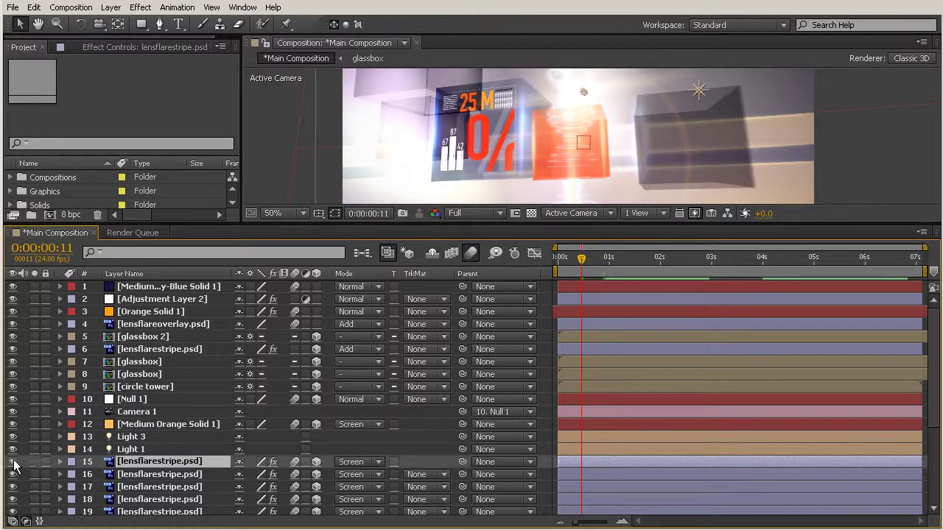
left_click(13, 462)
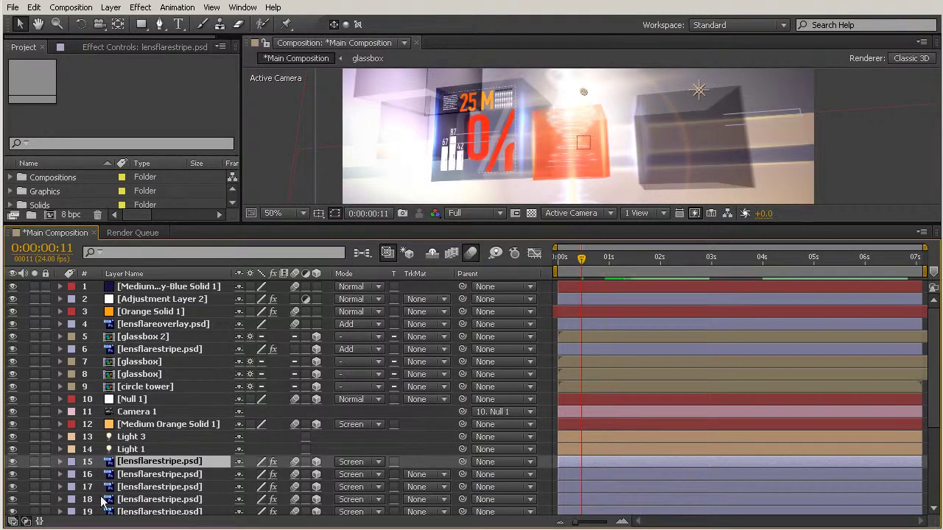
left_click_drag(539, 223, 545, 455)
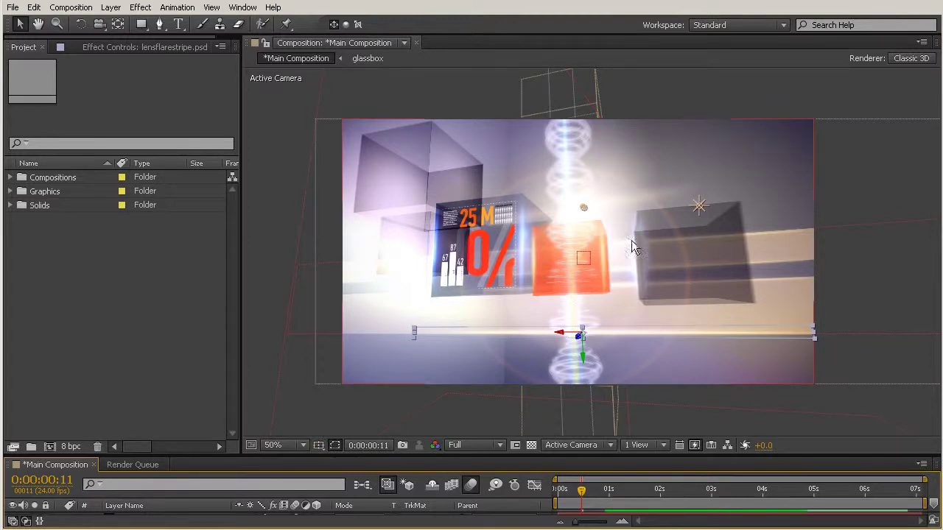
Select lensflarestripe.psd layer 18 and examine its flare's position in the composition view
left_click_drag(657, 464, 633, 136)
left_click(185, 411)
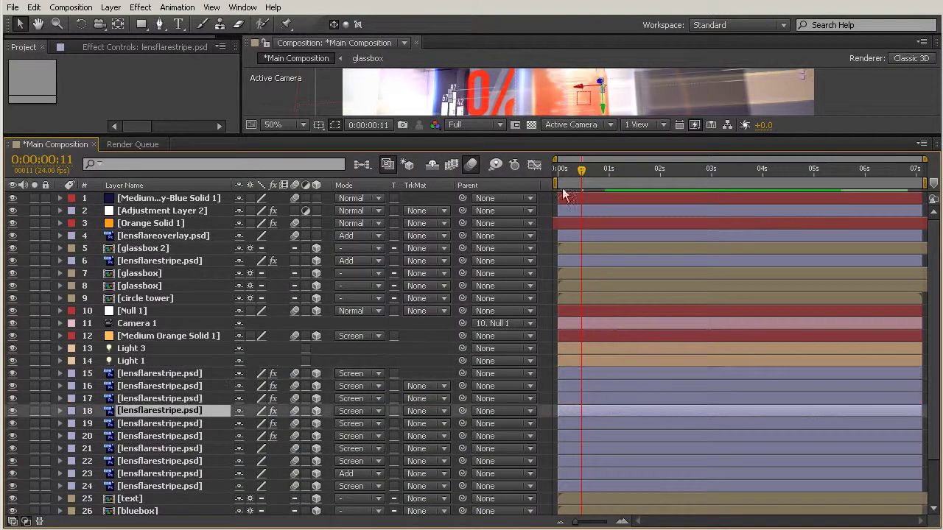
left_click_drag(633, 136, 663, 437)
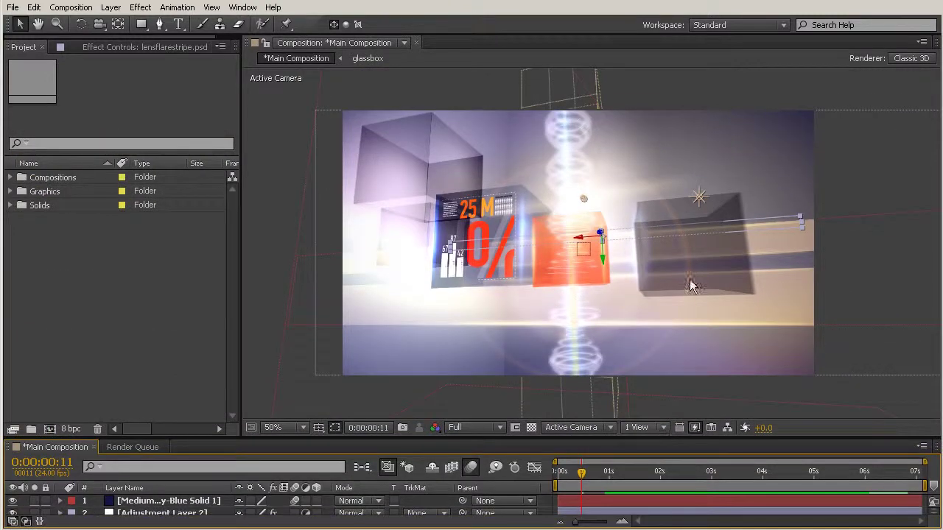
left_click_drag(626, 438, 654, 138)
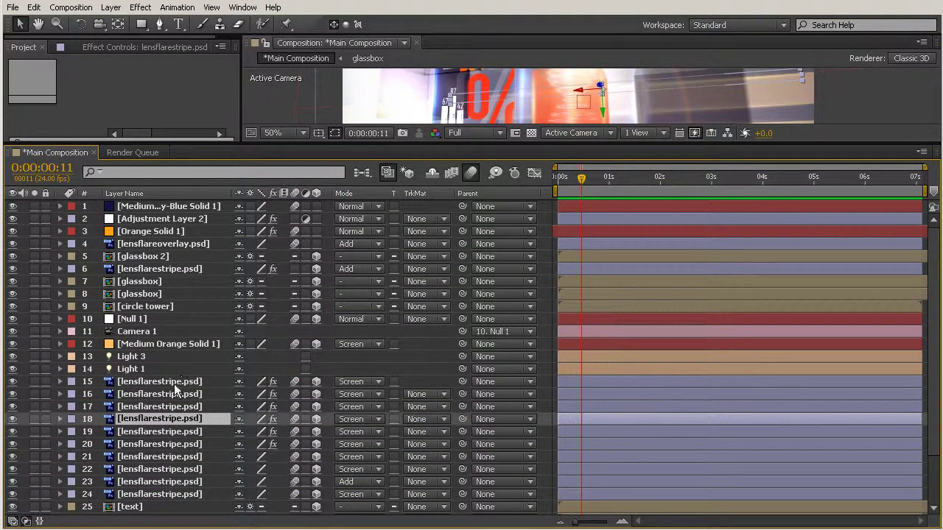
Pre-compose lensflarestripe.psd layers 15 to 24 as edge flares, moving all attributes into the new composition
left_click(199, 382)
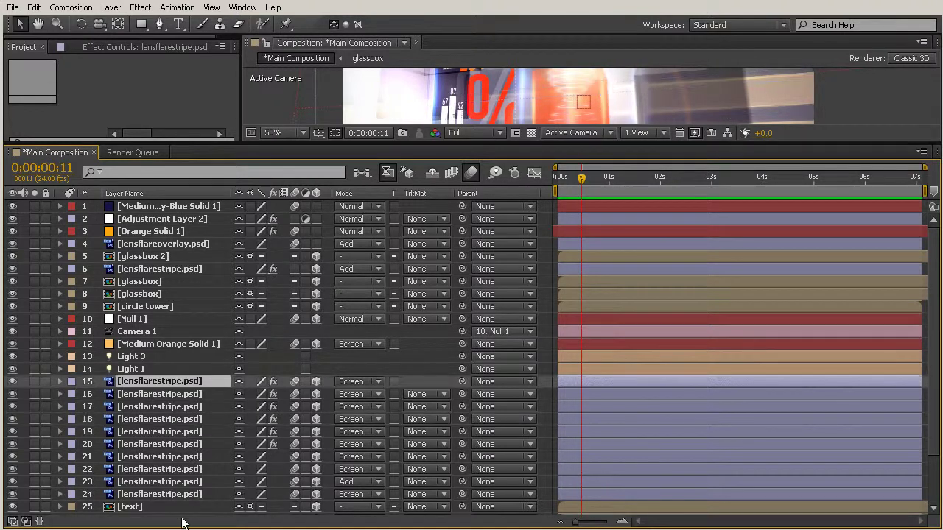
left_click(198, 494, "shift")
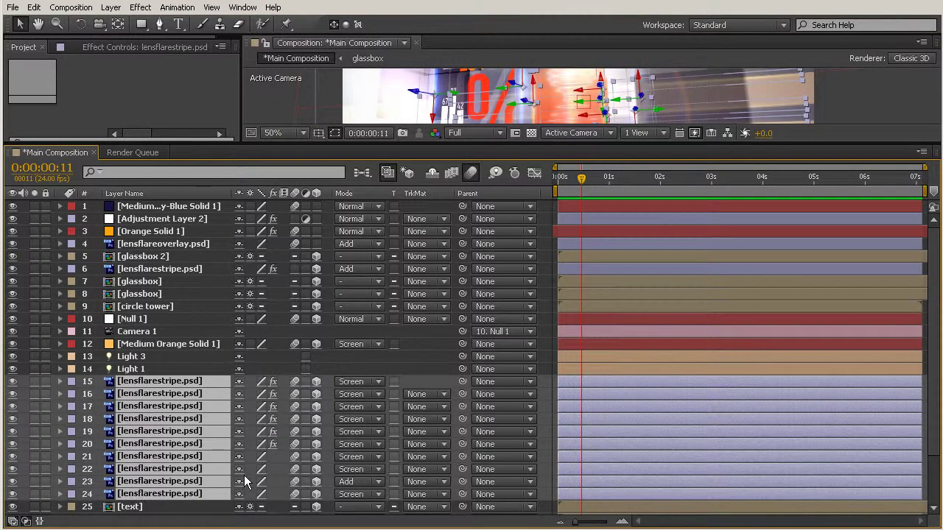
key("ctrl+shift+c")
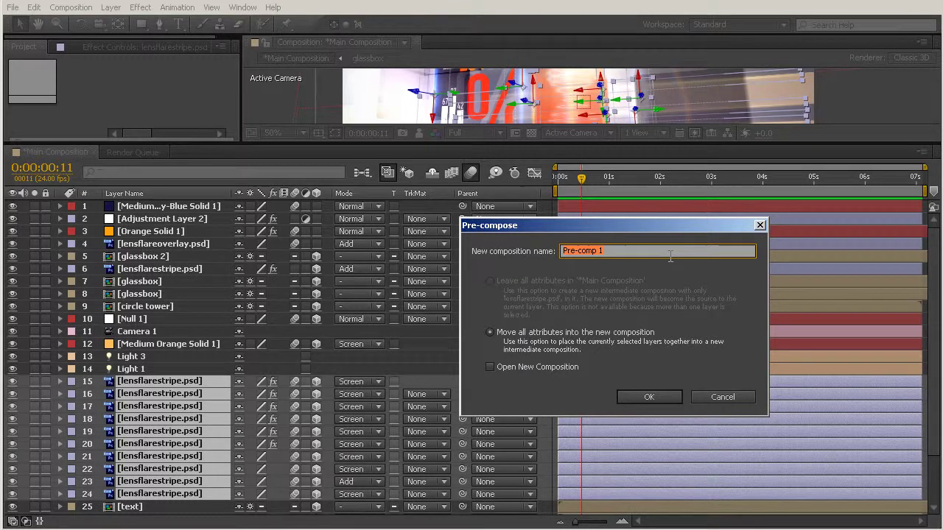
type("edge flares")
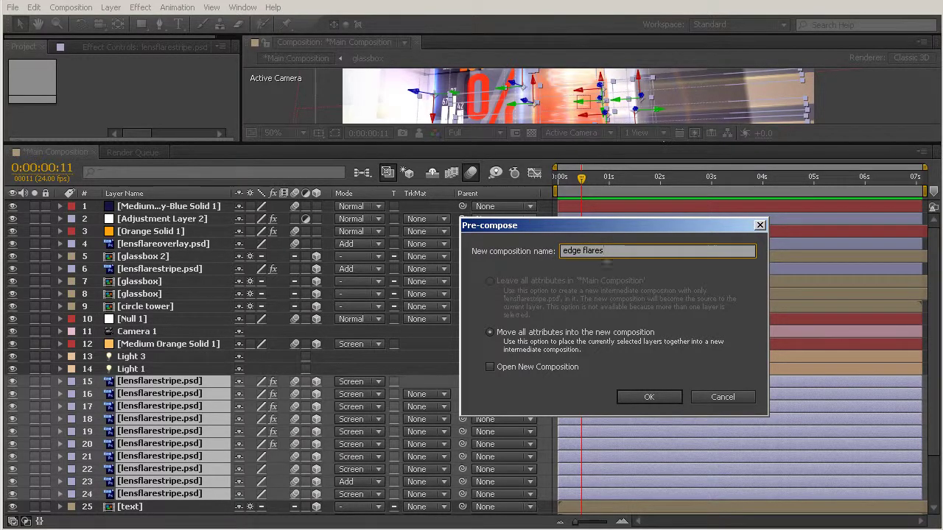
left_click(641, 400)
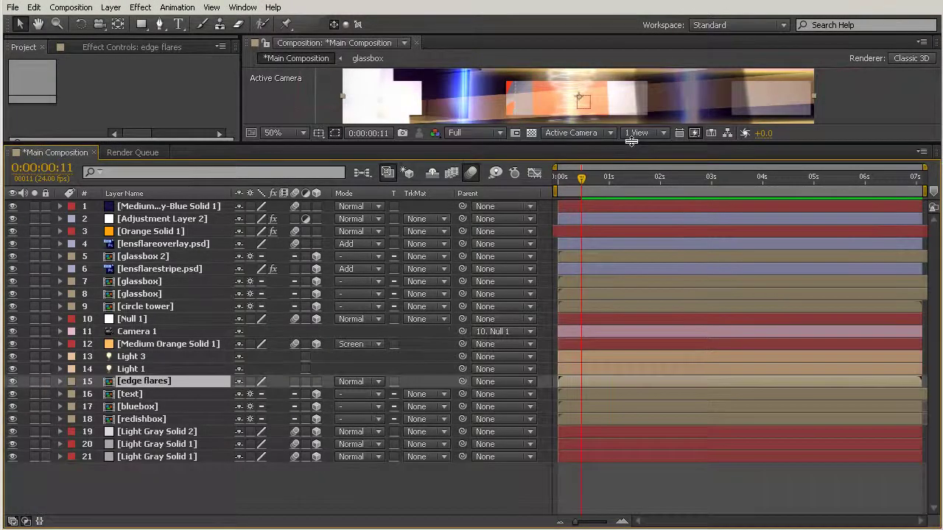
Inspect the edge flares layer in the composition view and turn on Collapse Transformations for it
left_click_drag(632, 142, 648, 402)
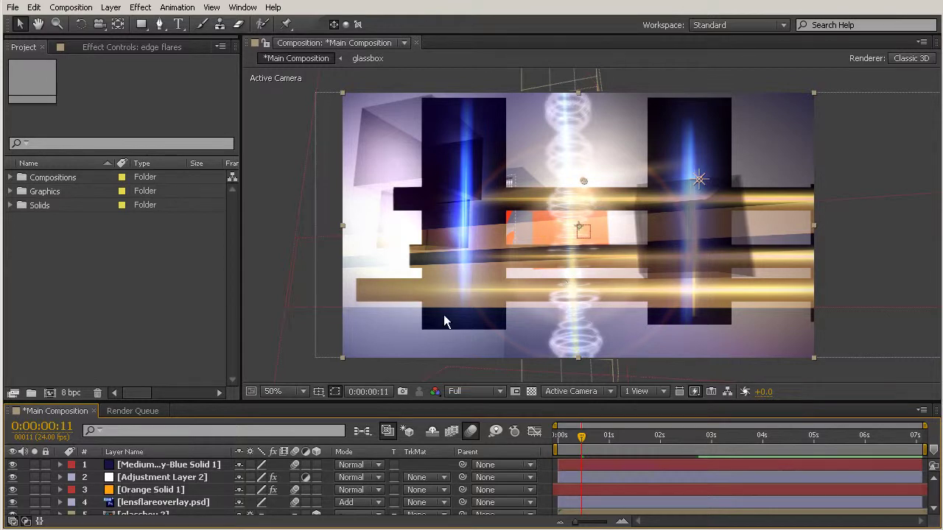
left_click_drag(740, 401, 703, 127)
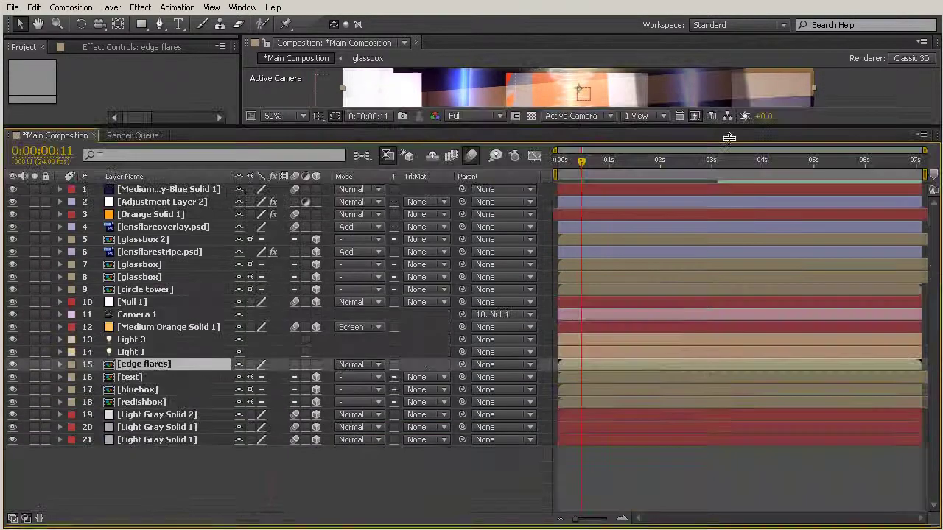
left_click(250, 364)
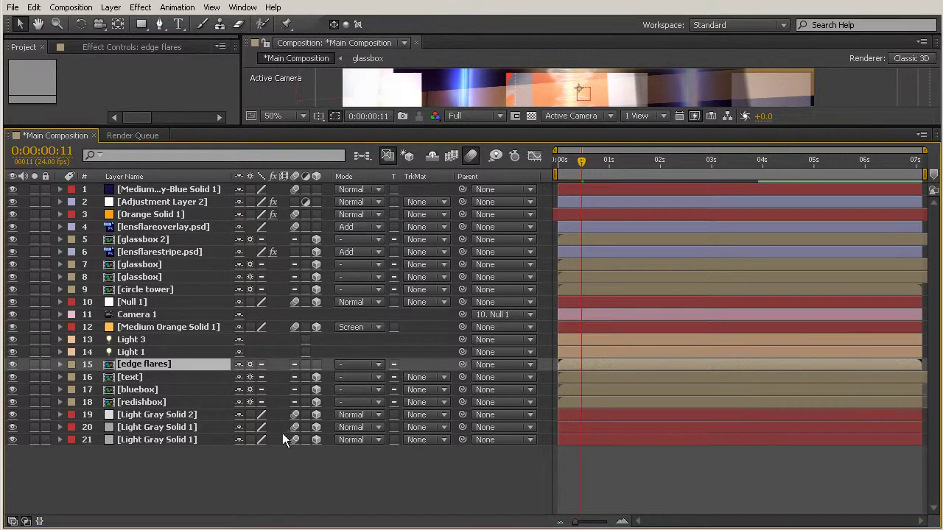
left_click_drag(537, 126, 540, 151)
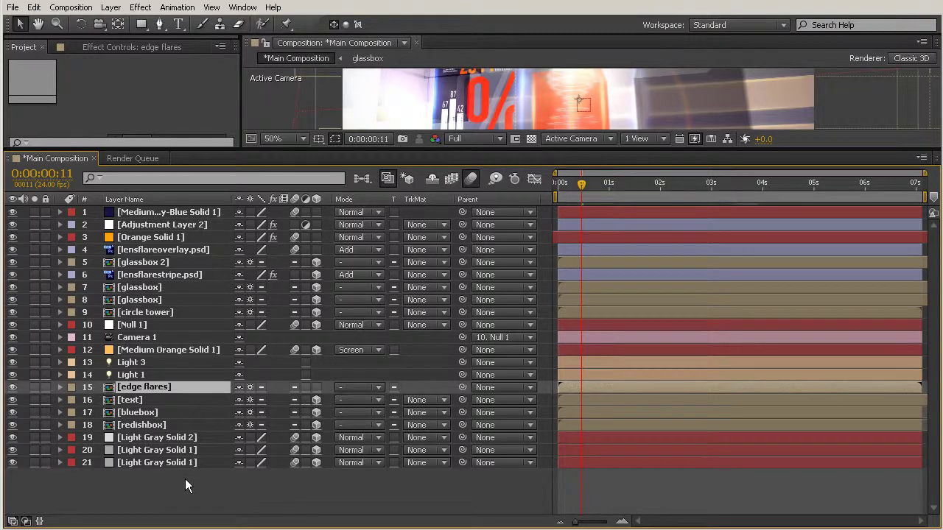
Open the edge flares composition and nudge the leftmost vertical blue flare to the right
double_click(129, 391)
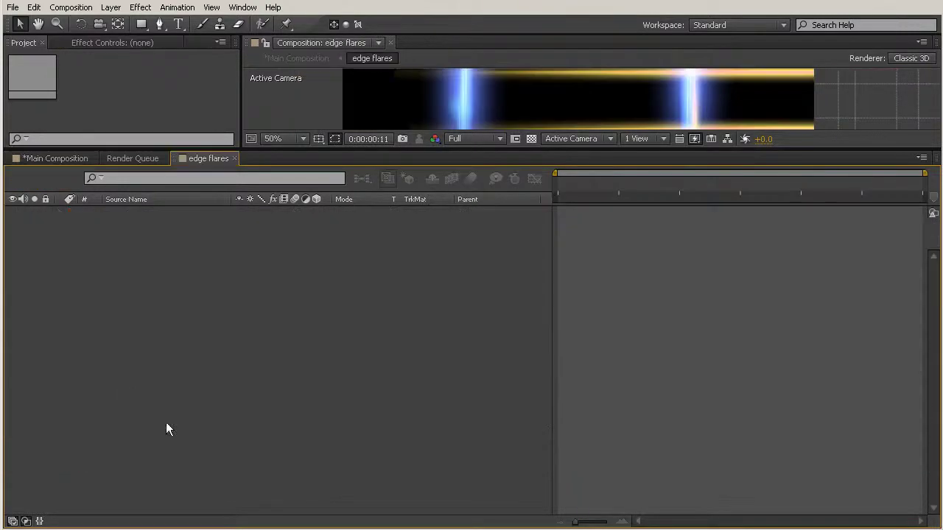
left_click_drag(627, 149, 617, 434)
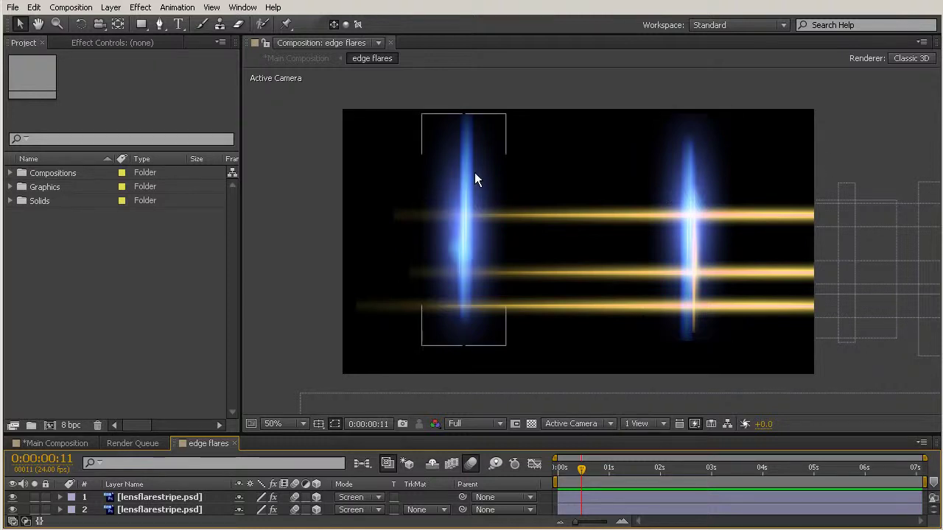
left_click(472, 201)
key("shift+Right")
key("shift+Right")
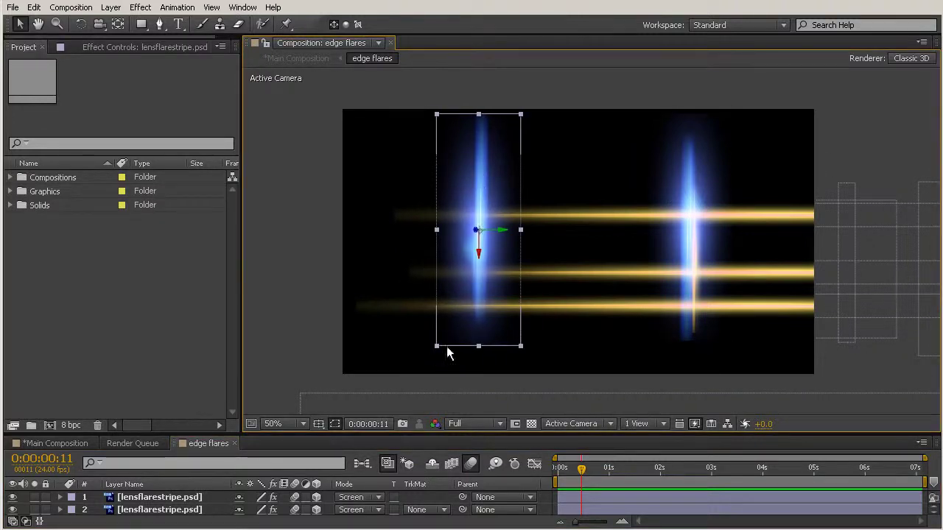
Return to the main composition, reopen edge flares to review its layers, and close the edge flares composition
left_click(56, 443)
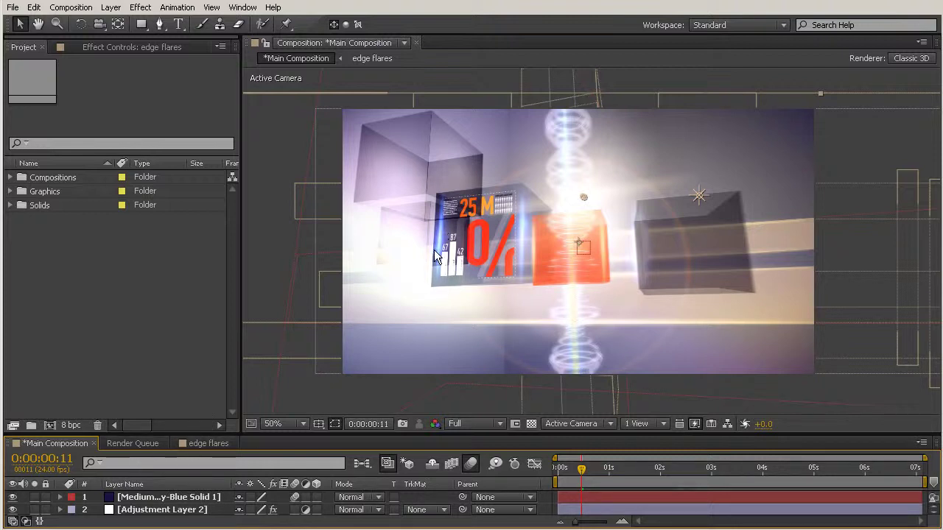
left_click_drag(532, 434, 535, 261)
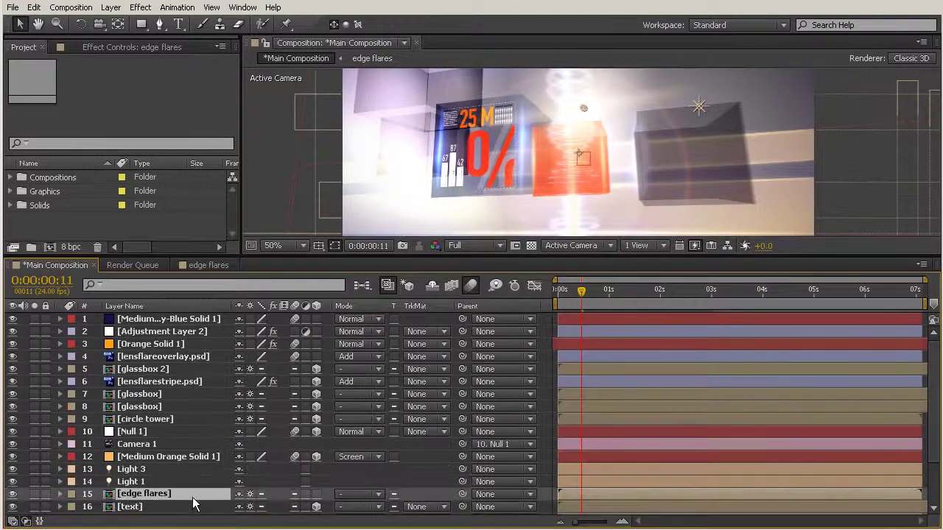
double_click(201, 495)
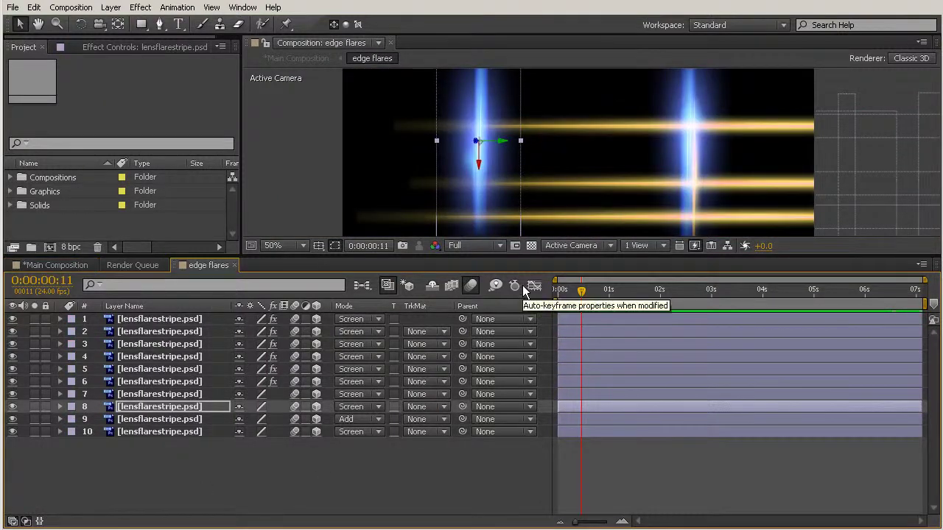
left_click(235, 264)
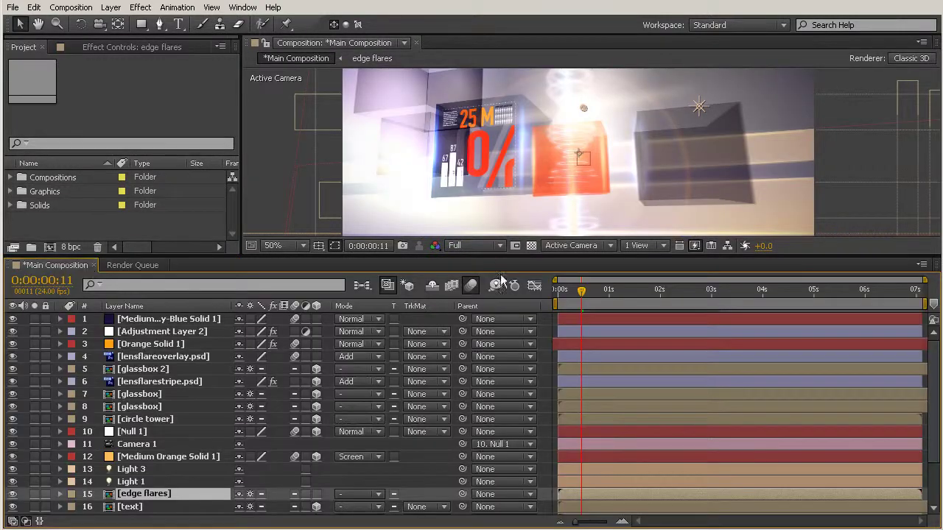
Select the Light 1 layer in the main composition's timeline and examine the light's position in the composition view
left_click_drag(464, 257, 464, 167)
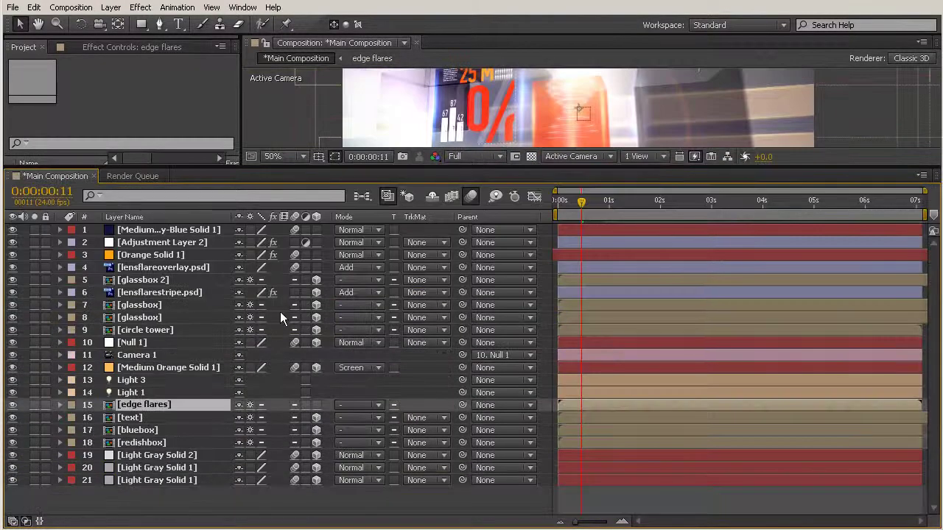
left_click(166, 518)
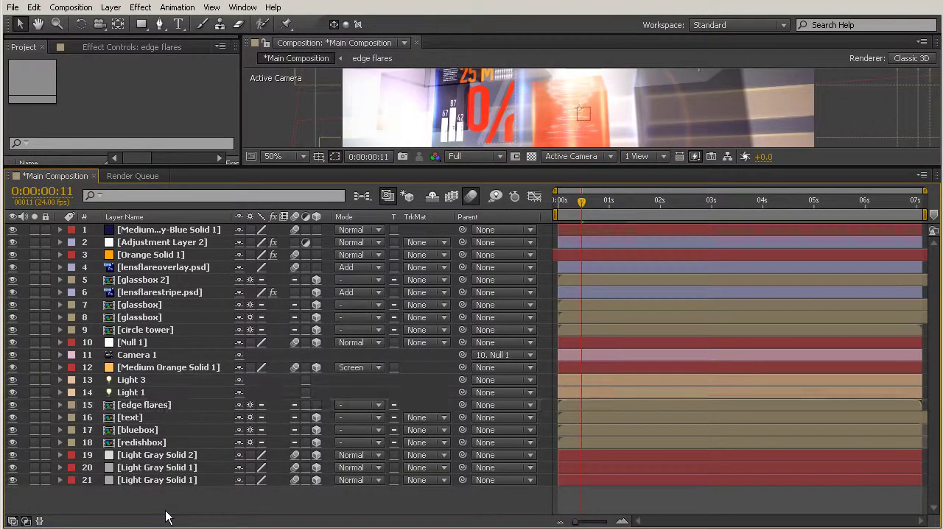
left_click(166, 462)
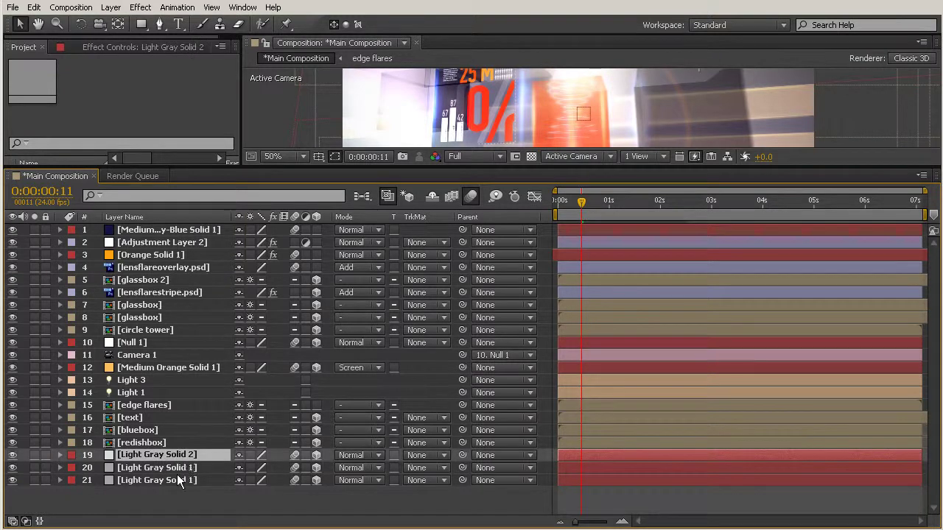
left_click(134, 382)
key("ctrl+Down")
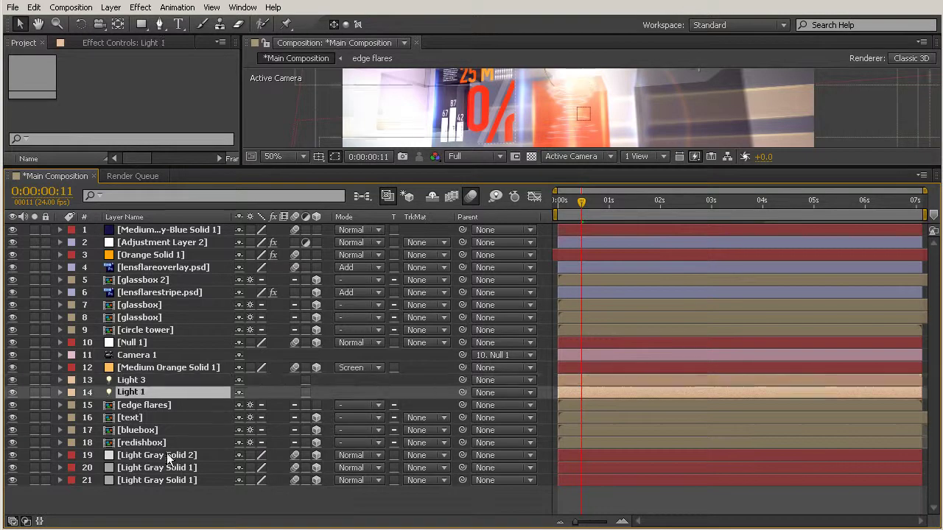
left_click_drag(576, 169, 588, 491)
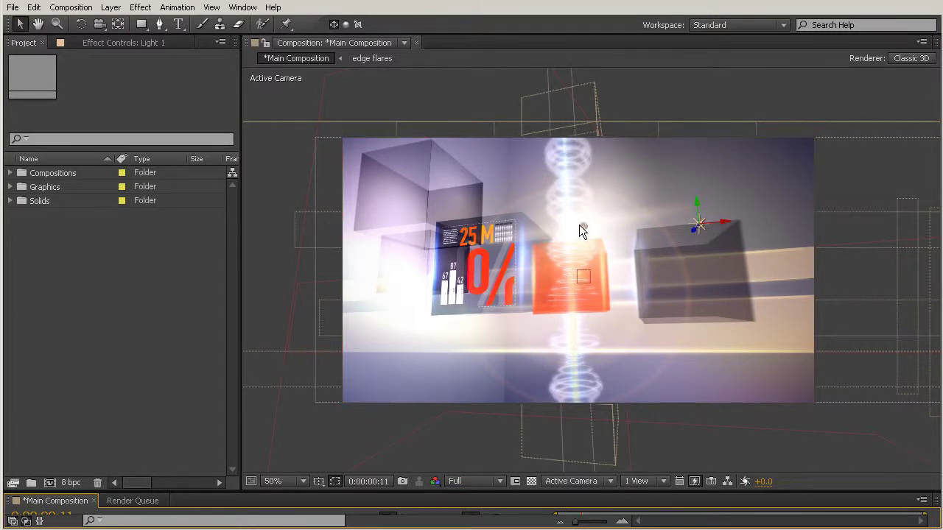
left_click_drag(480, 491, 507, 184)
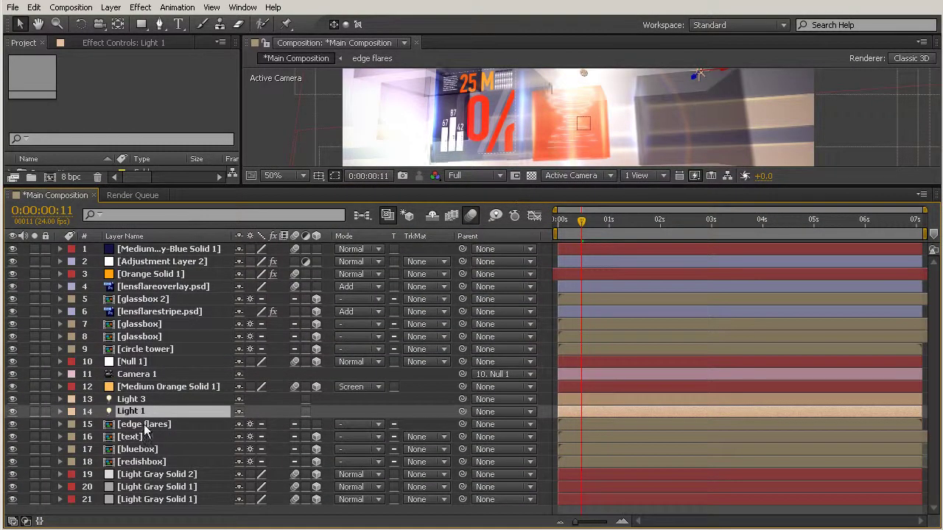
Expand the Light 1 and Light 3 layers to check their light types, and examine Light 3's position in the view
left_click(61, 411)
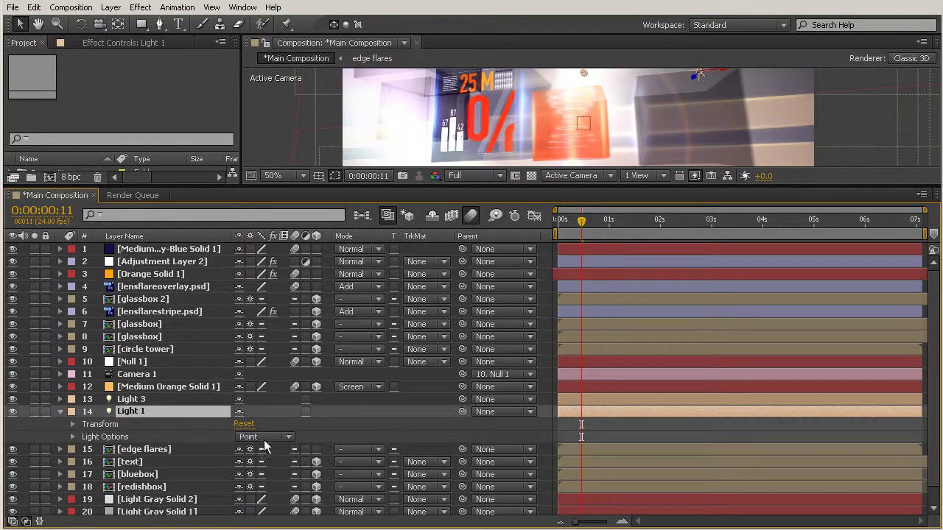
left_click(133, 401)
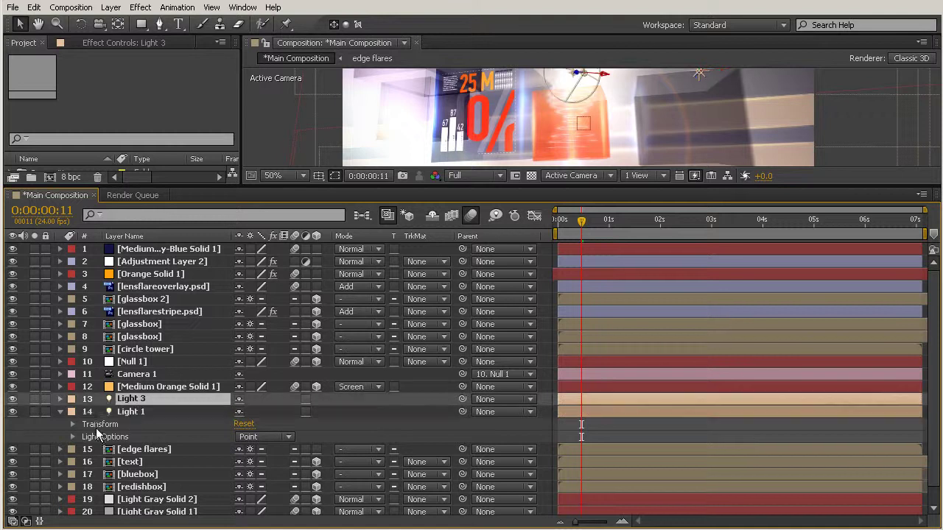
left_click(60, 399)
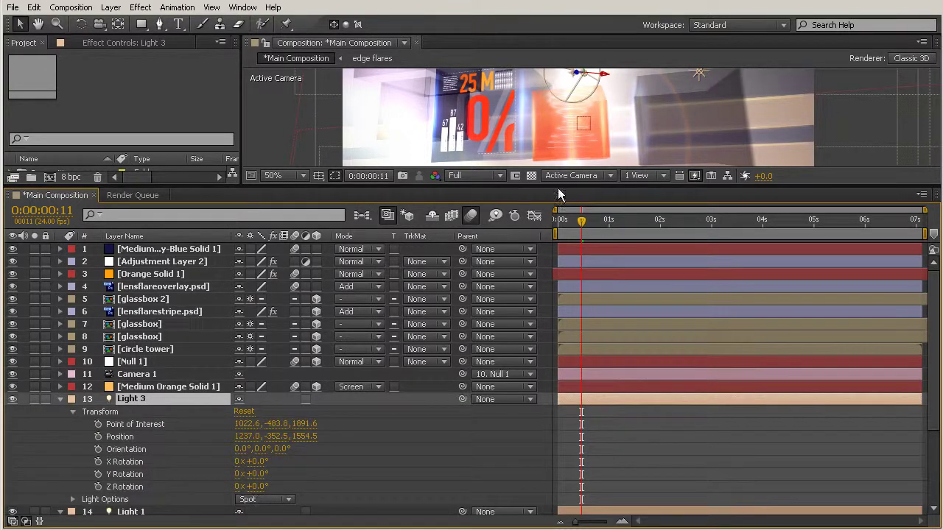
left_click_drag(562, 188, 548, 460)
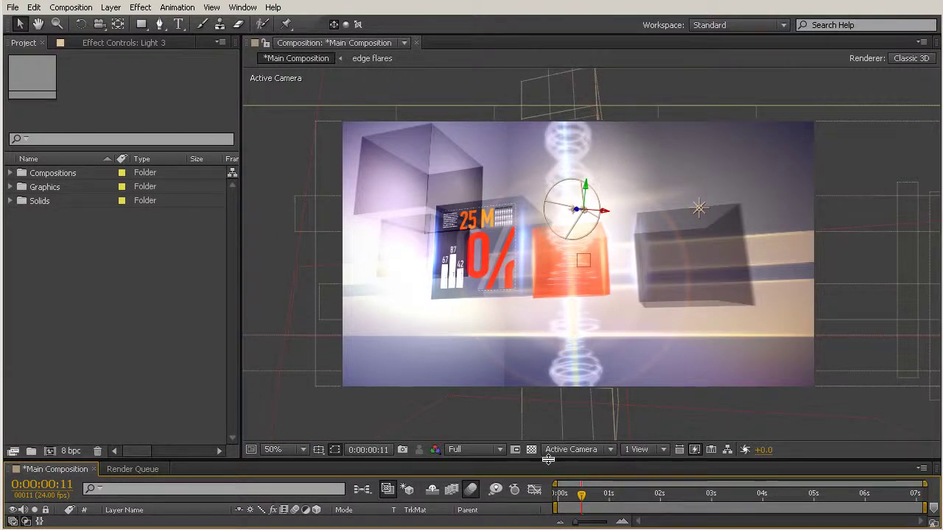
left_click_drag(548, 460, 634, 165)
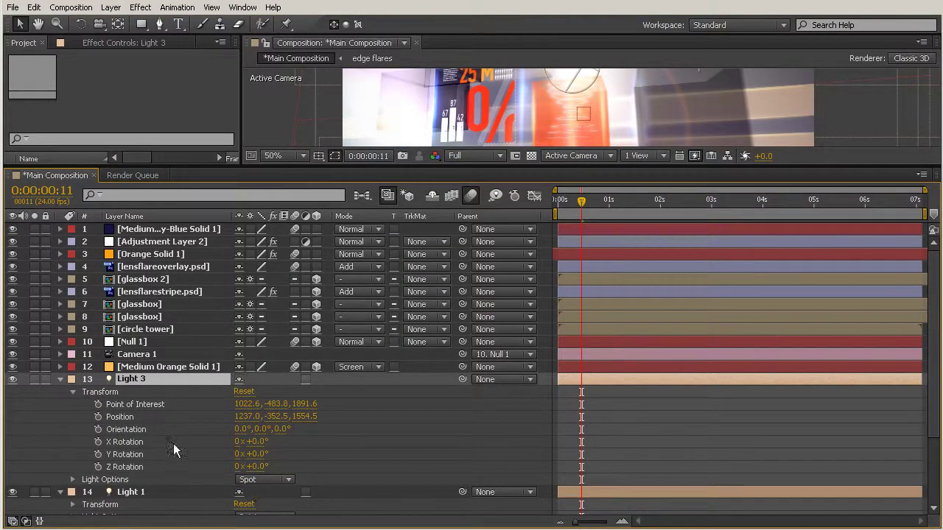
Rename the Light 3 layer as middle spot and collapse its properties
right_click(140, 383)
left_click(305, 448)
key("Return")
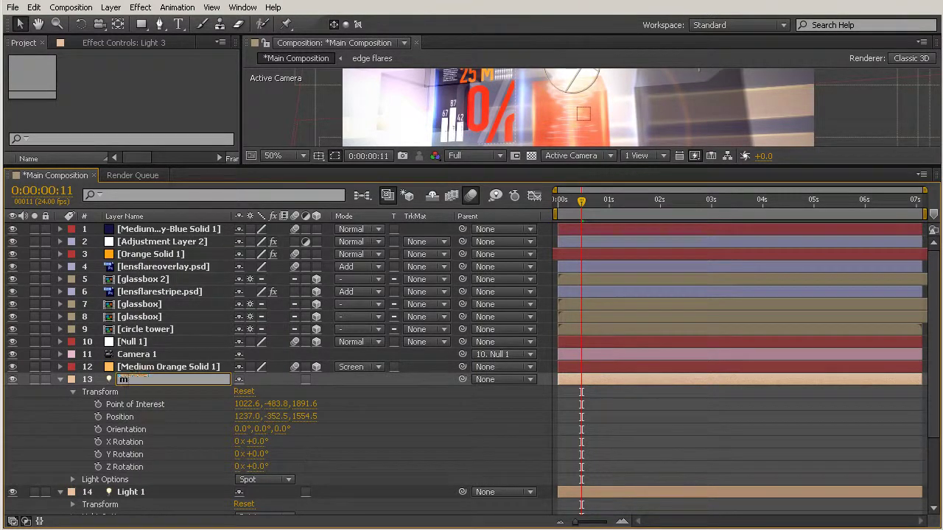
type("middle spot")
key("Return")
left_click(61, 380)
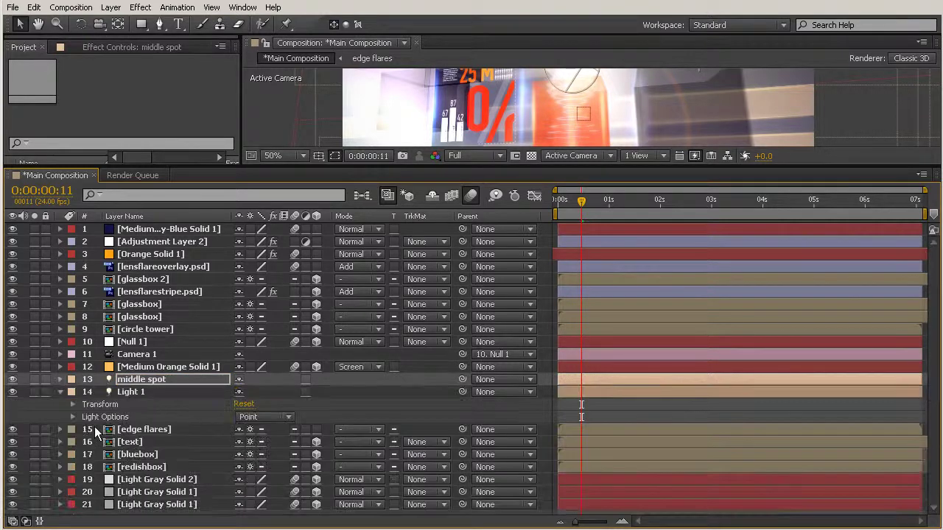
Rename the Light 1 layer as right point and collapse its properties
left_click(129, 391)
right_click(133, 396)
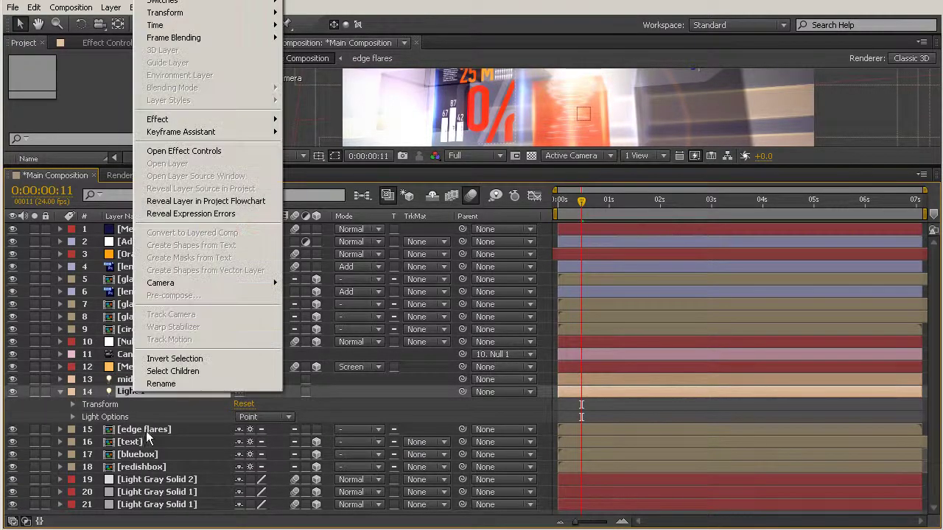
left_click(160, 385)
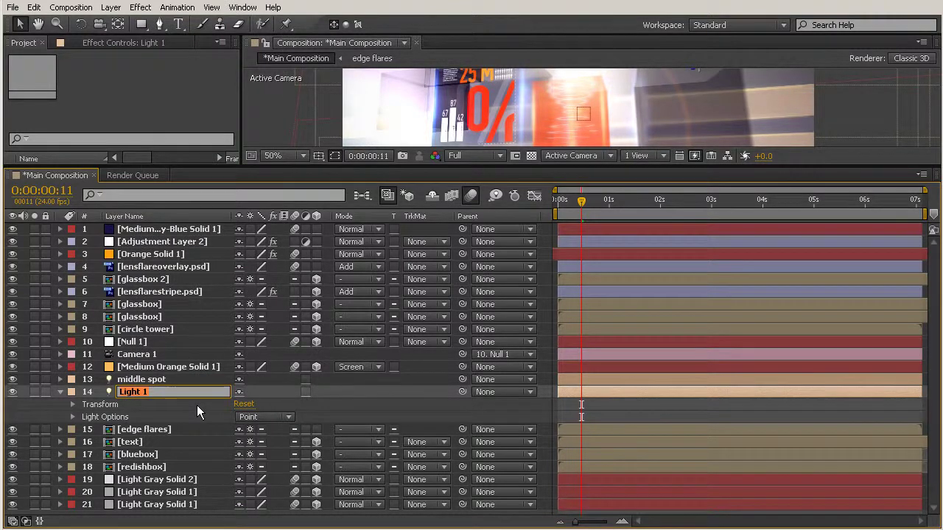
type("right point")
left_click(182, 413)
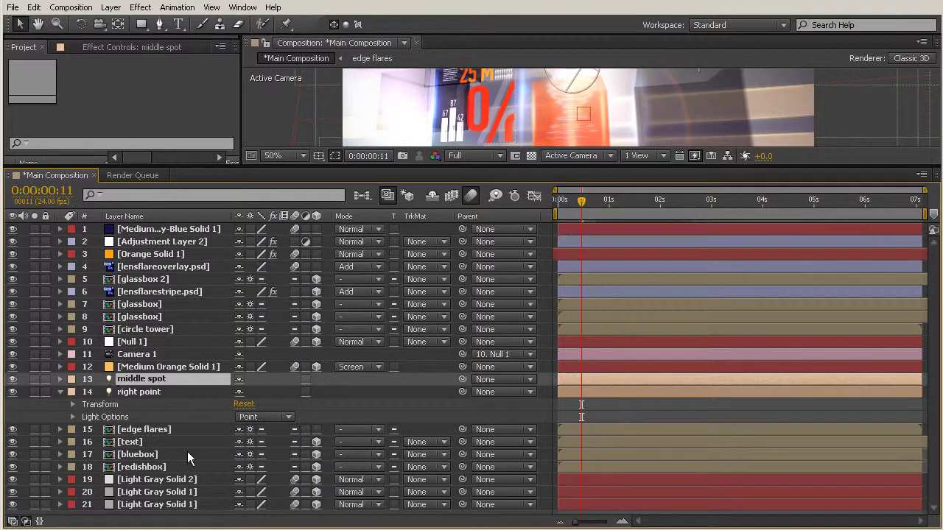
left_click(58, 394)
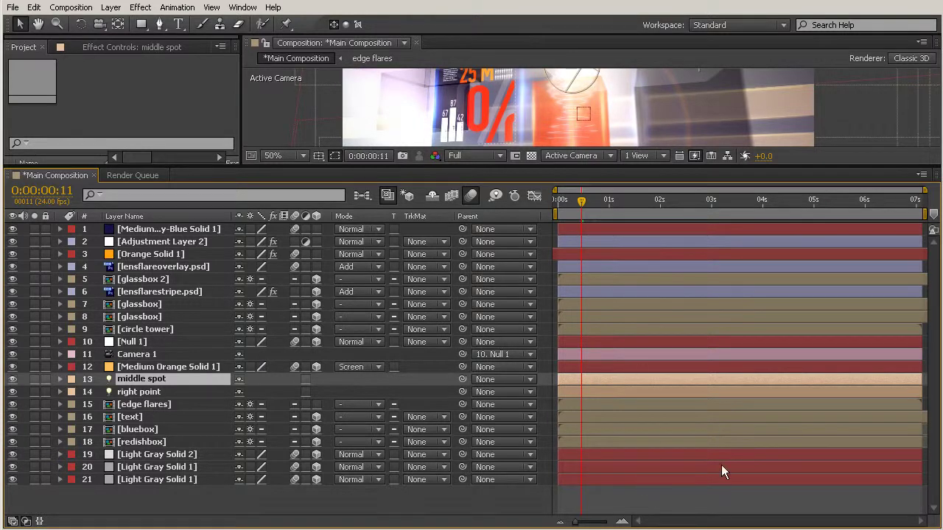
Try a Red label on the glassbox 2 layer and compare it with the other red-labelled layers
left_click(603, 280)
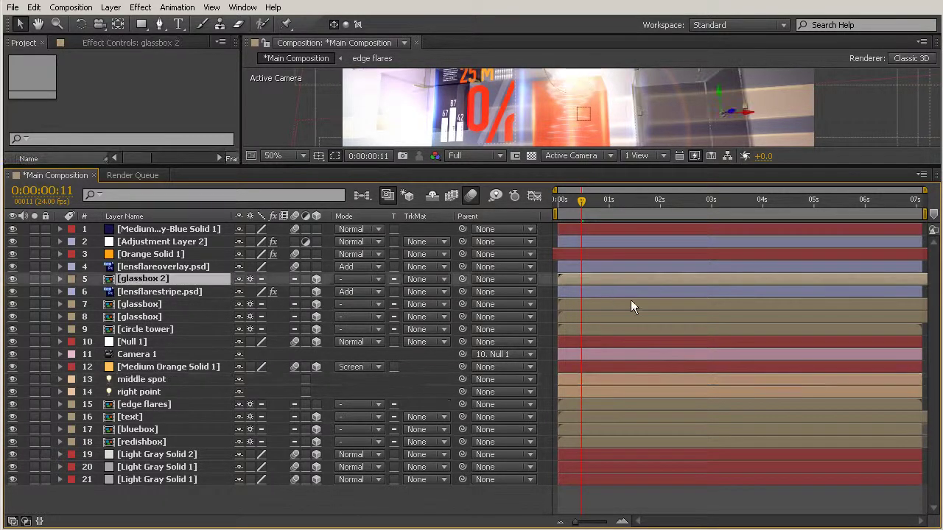
left_click_drag(664, 166, 668, 322)
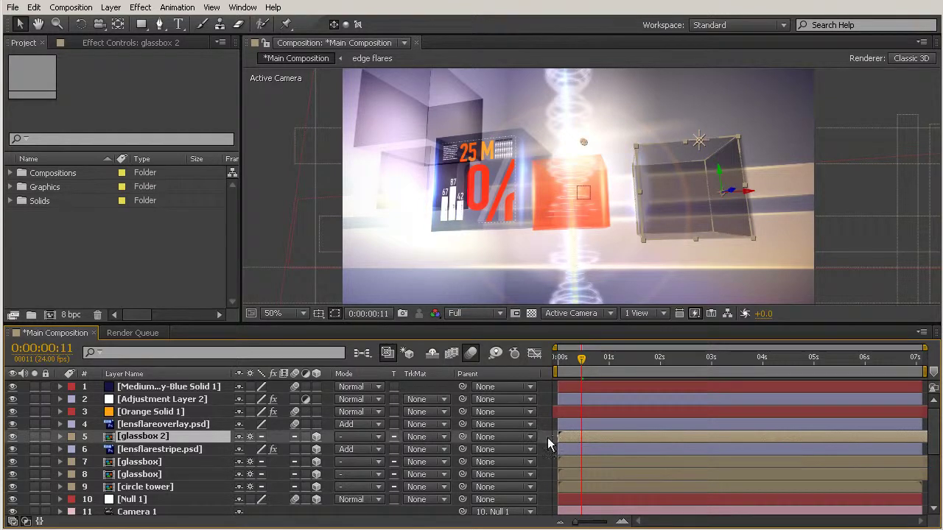
left_click(72, 438)
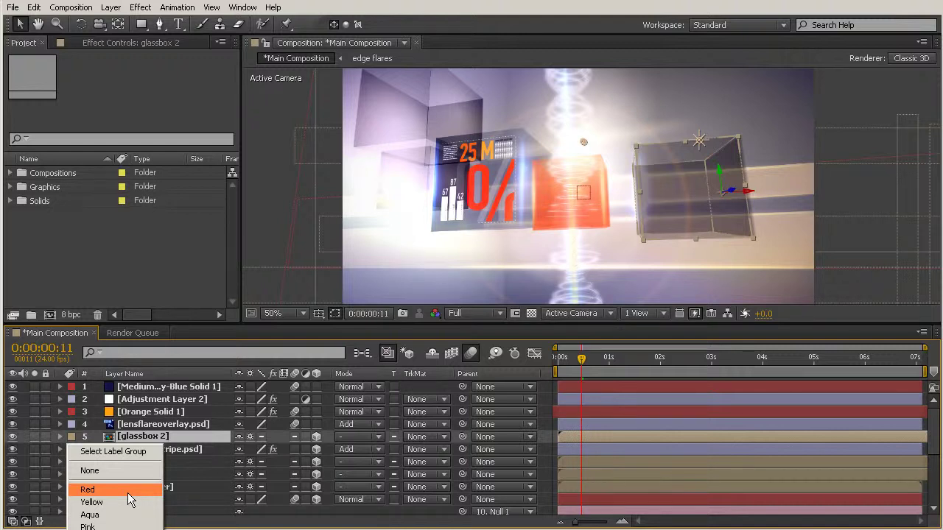
left_click(91, 490)
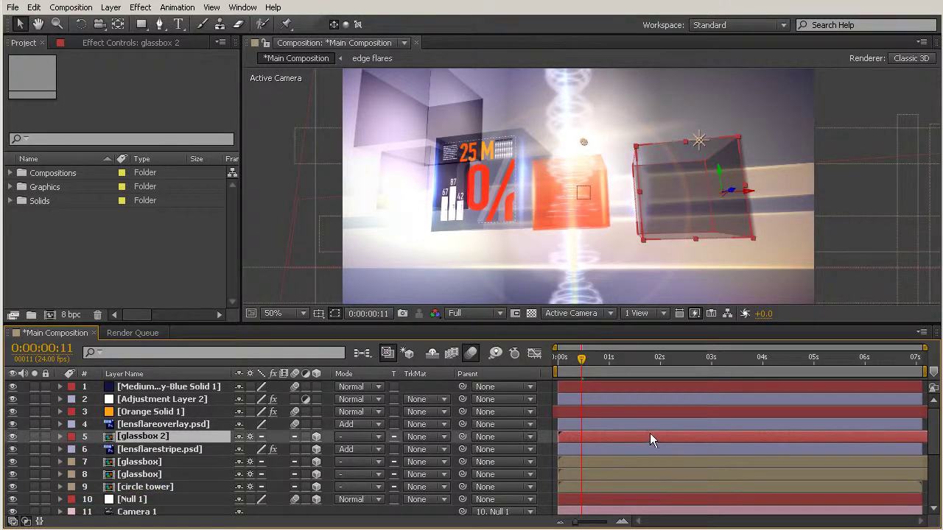
left_click(615, 414)
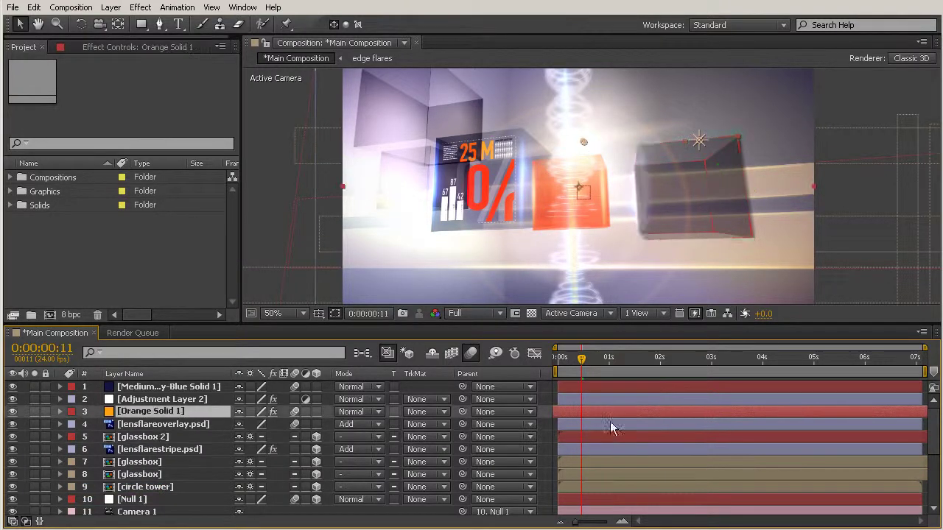
left_click(600, 384)
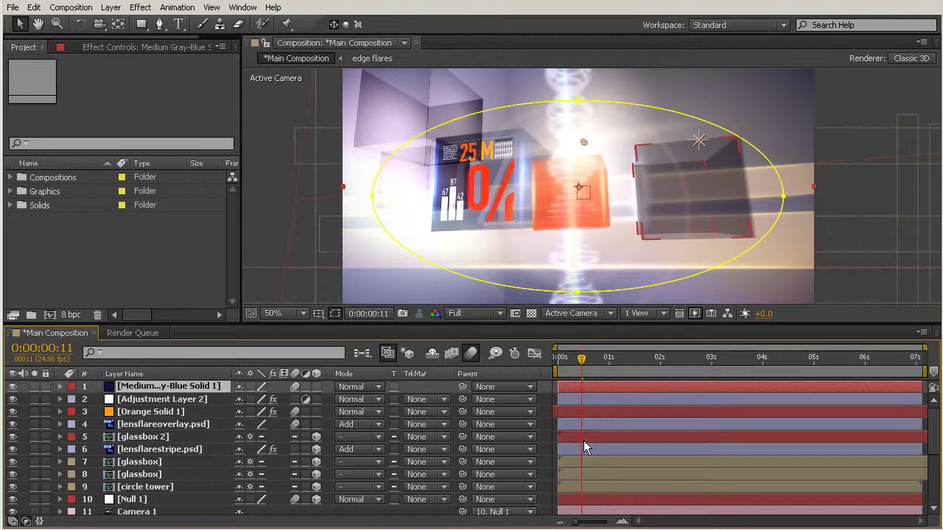
Change the glassbox 2 layer's label color to pale green and deselect the layer
left_click(581, 437)
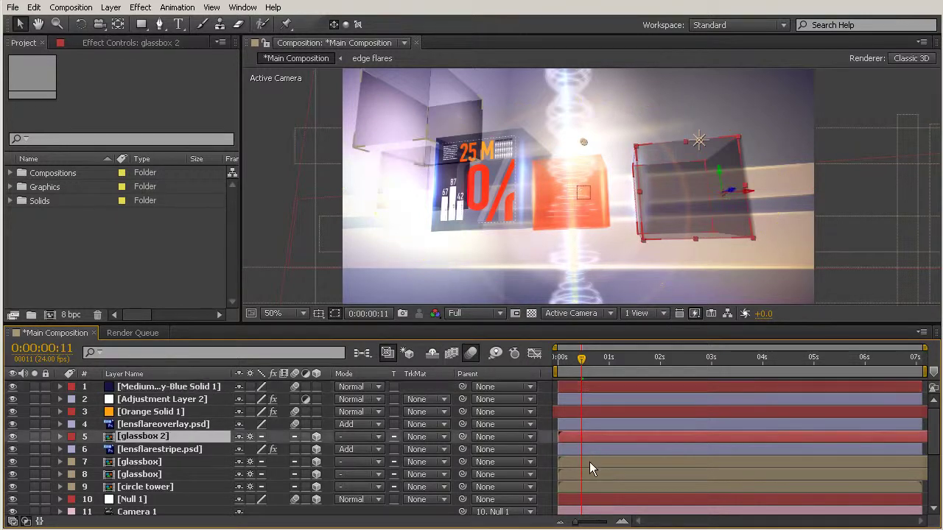
left_click(72, 437)
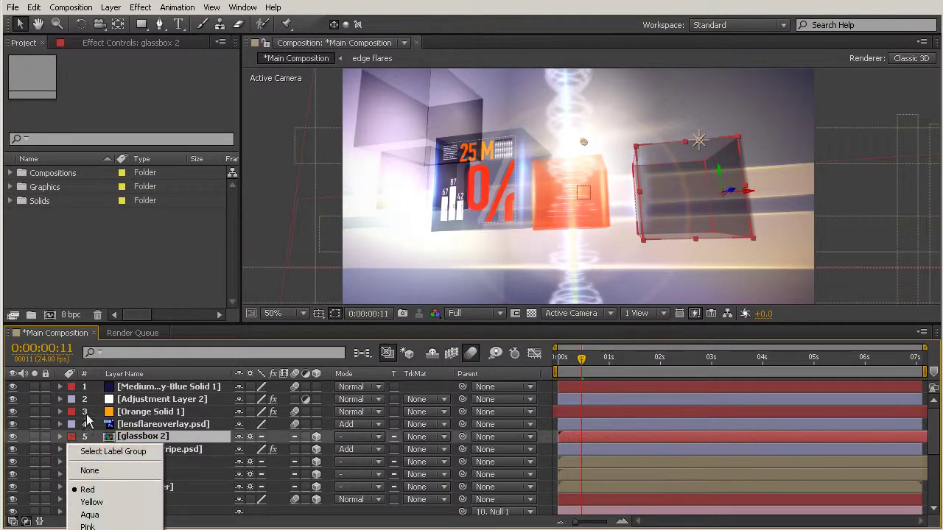
left_click(101, 491)
left_click(88, 529)
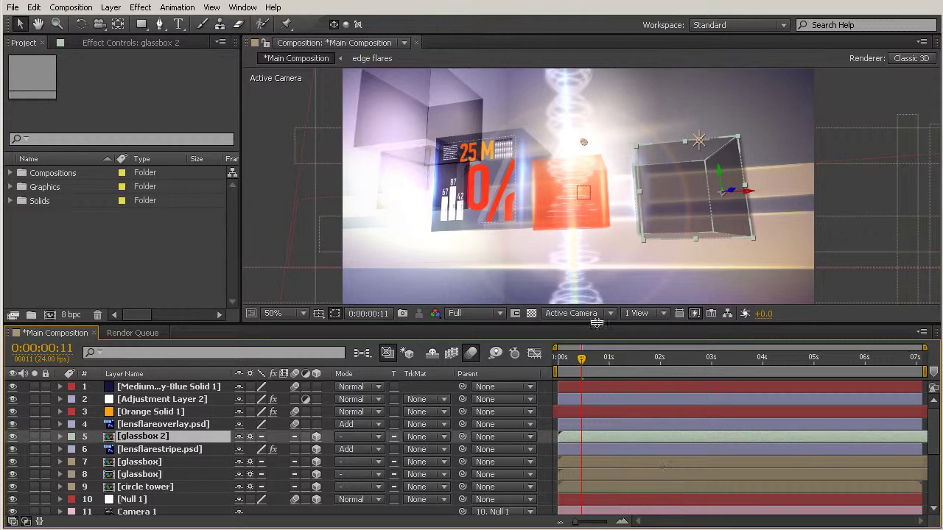
left_click(584, 361)
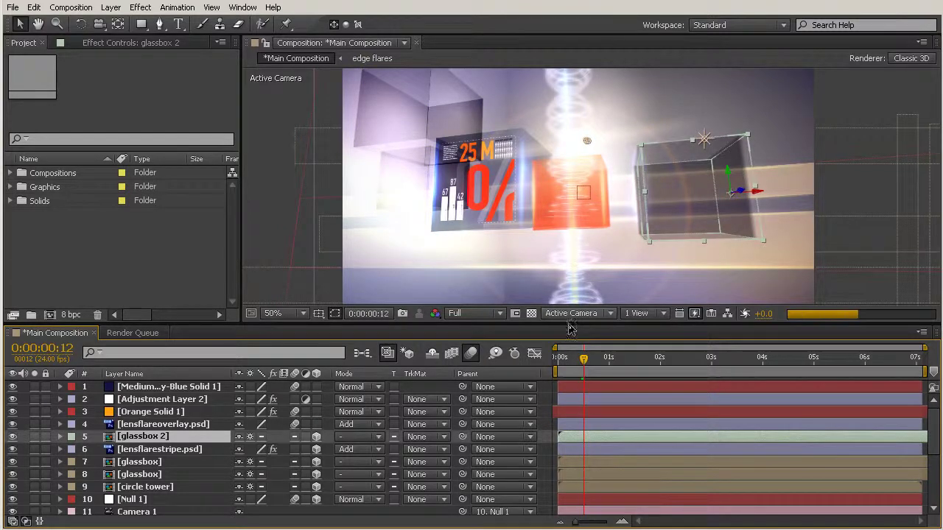
left_click_drag(571, 326, 571, 140)
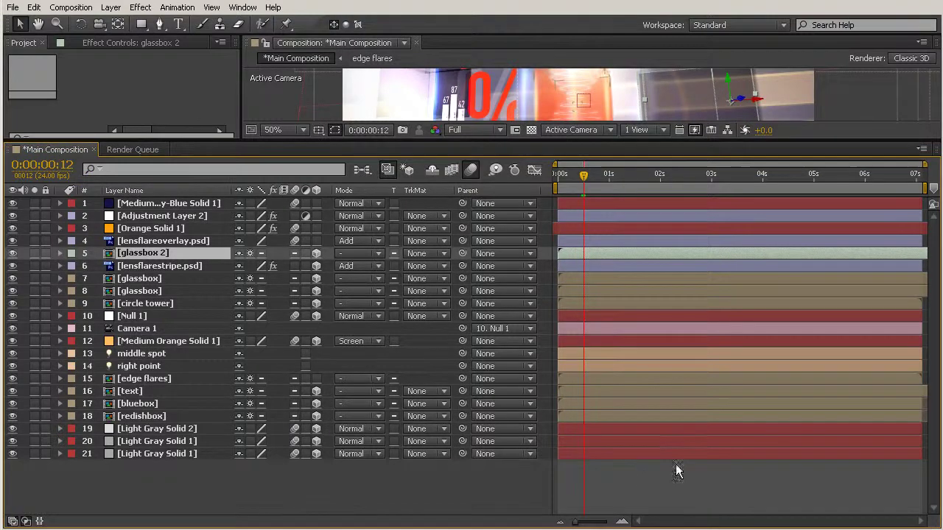
left_click(752, 486)
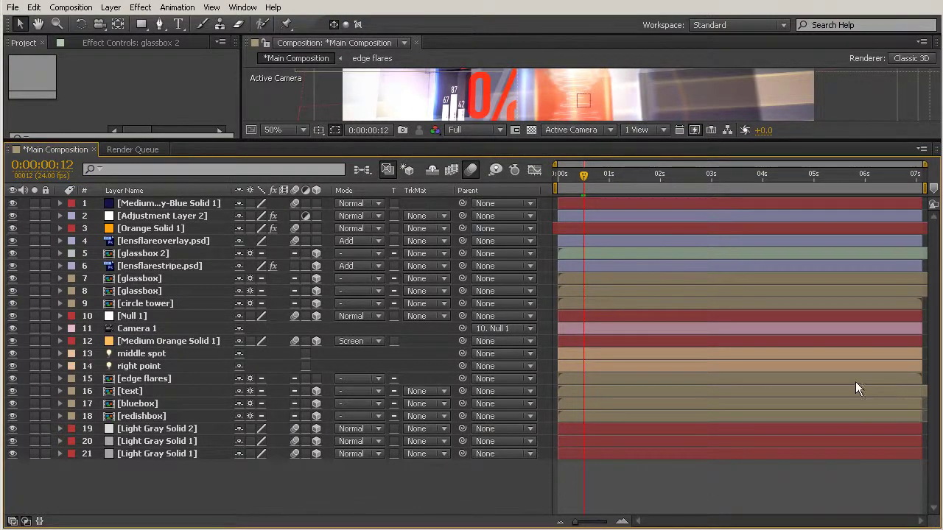
Move the current time to 0:00:00:00 and select the glassbox 2 layer to examine it in the composition view
left_click(563, 176)
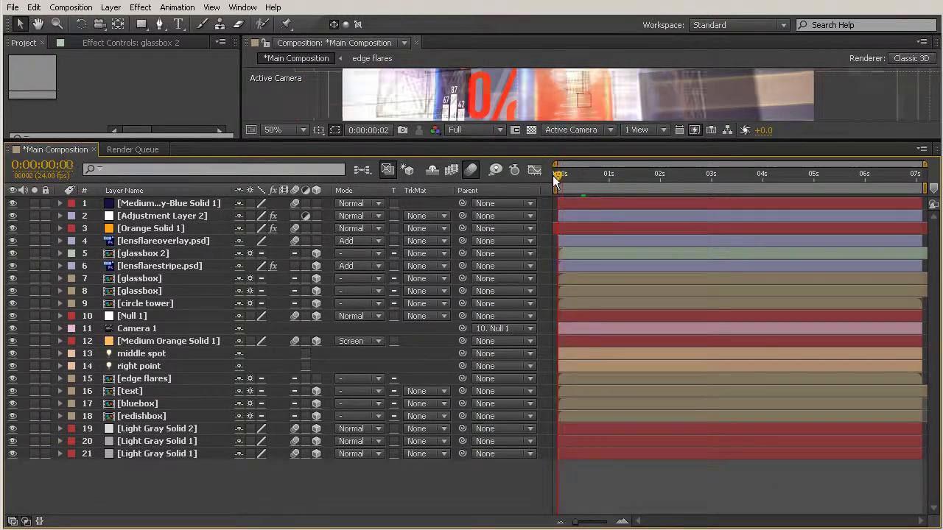
left_click(592, 257)
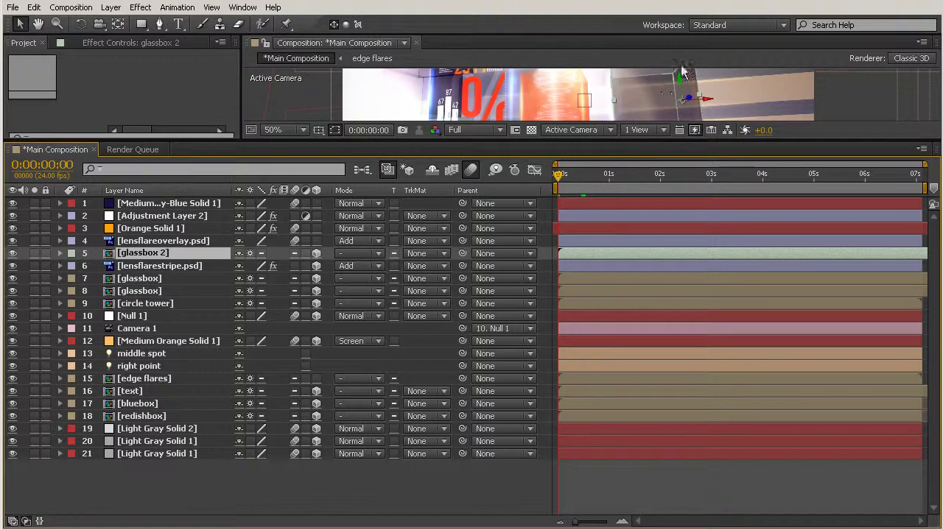
left_click_drag(657, 140, 698, 265)
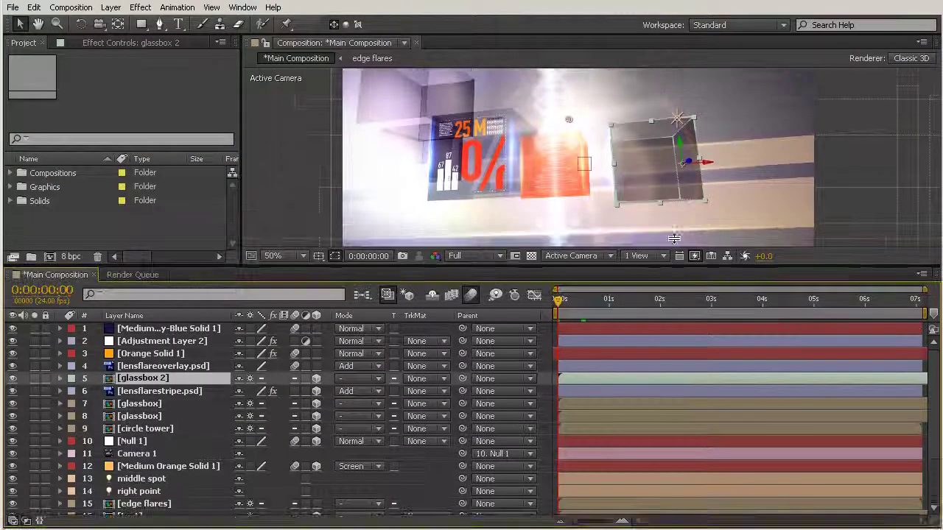